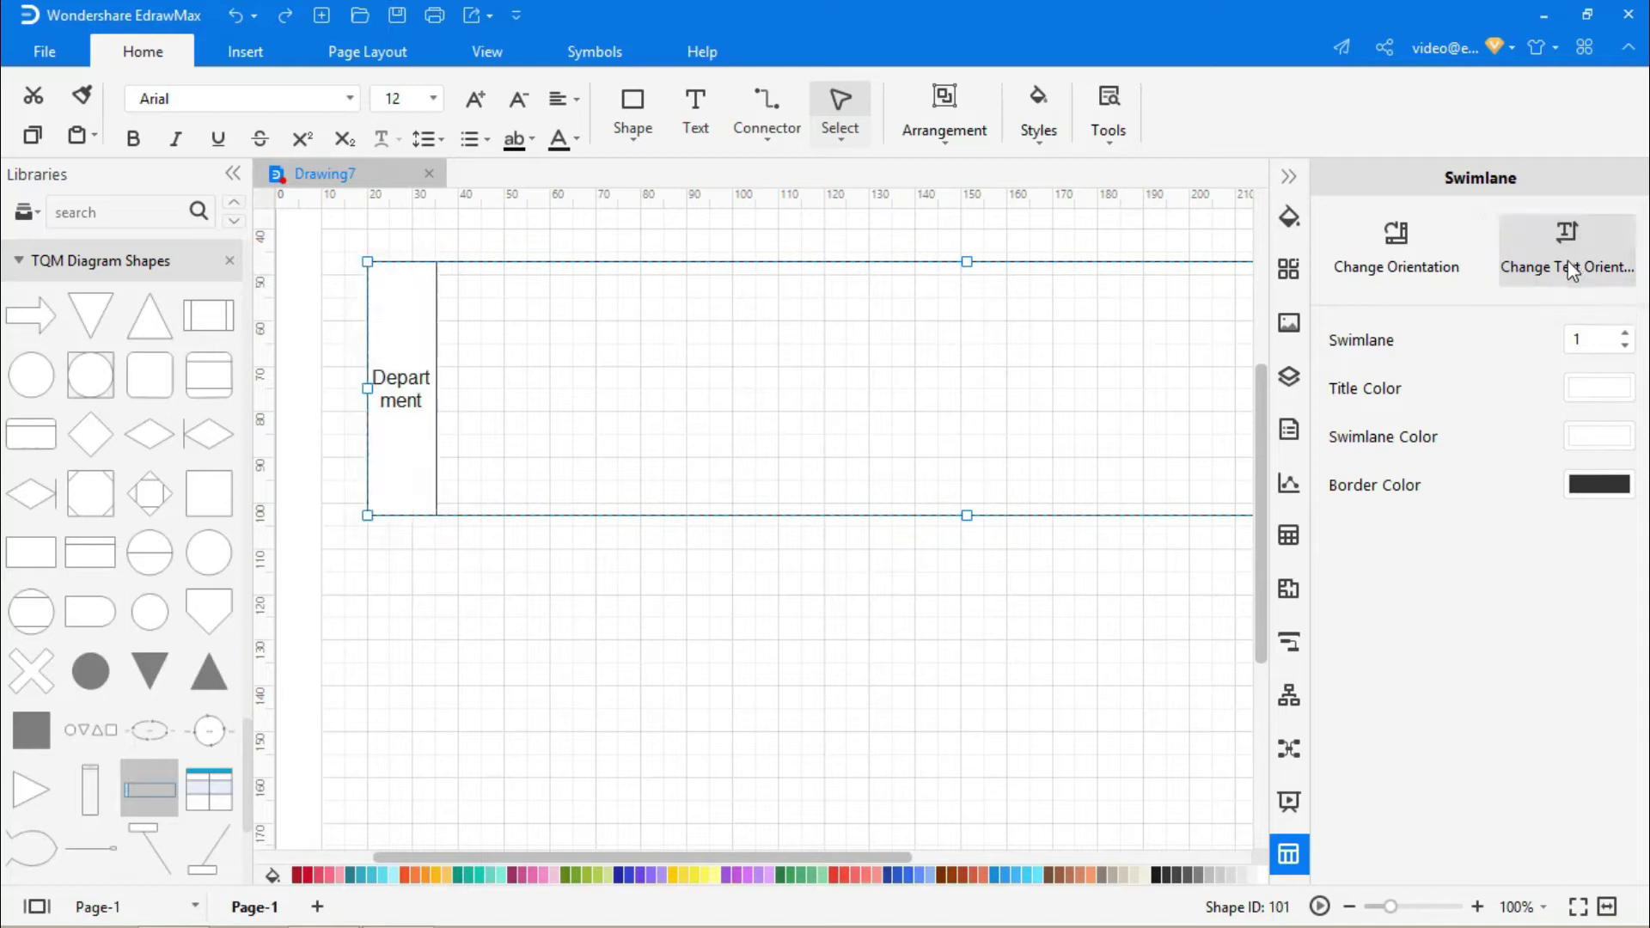
Step: Set the Department swimlane's title and border colors to blue and its lane color to white
left_click(1604, 394)
left_click(1399, 460)
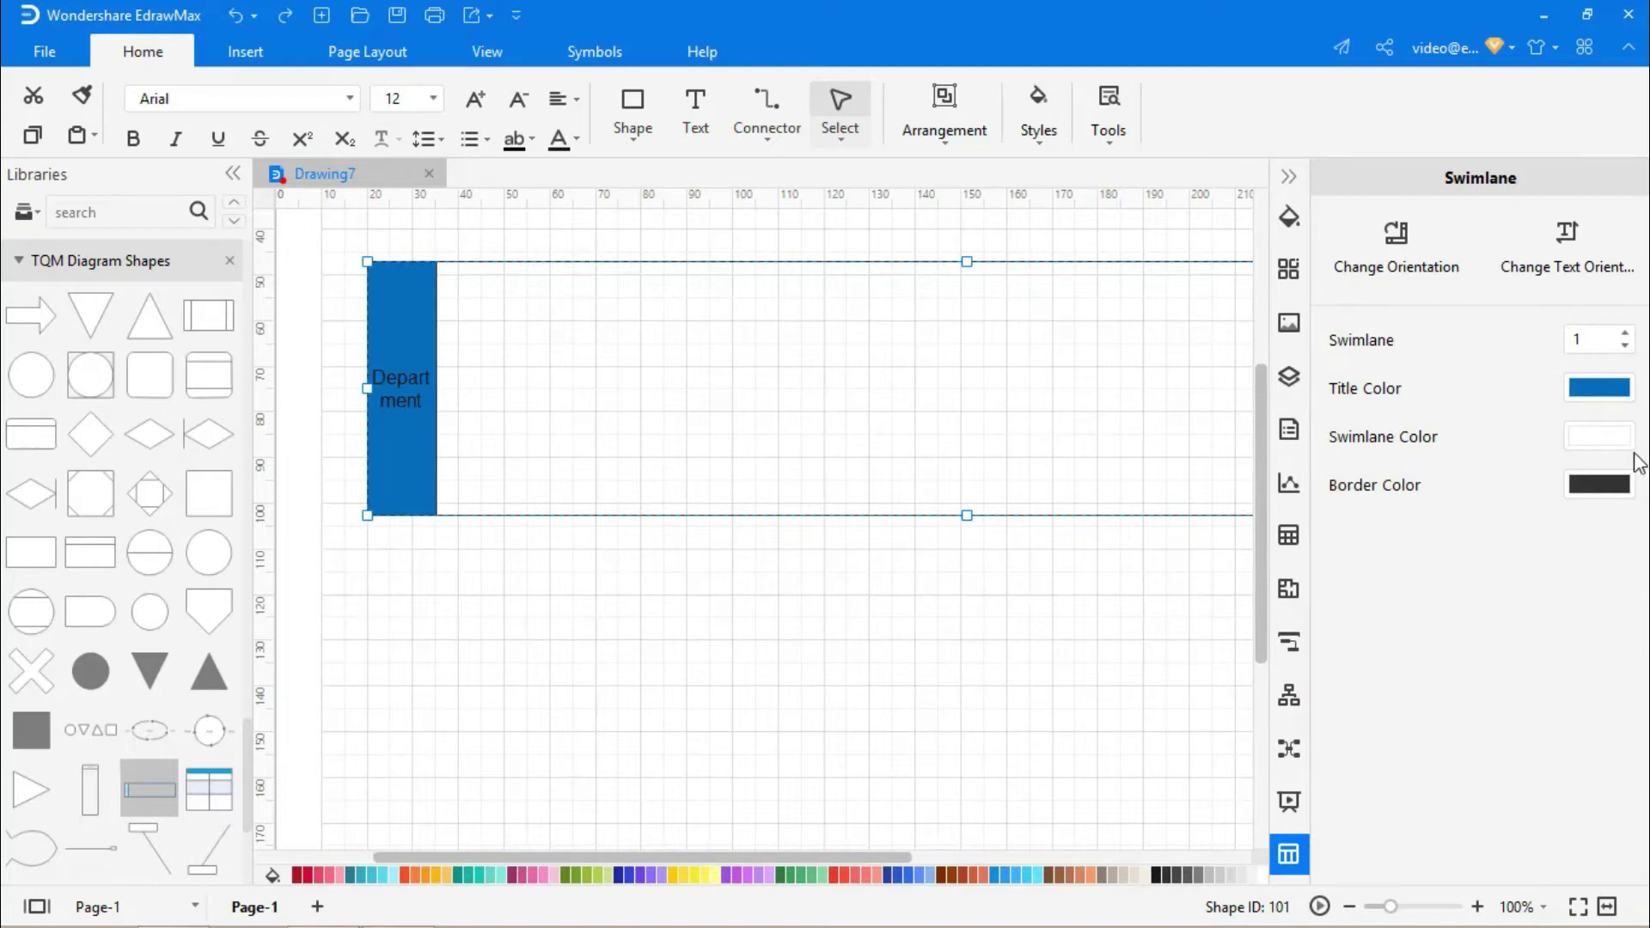
left_click(1400, 513)
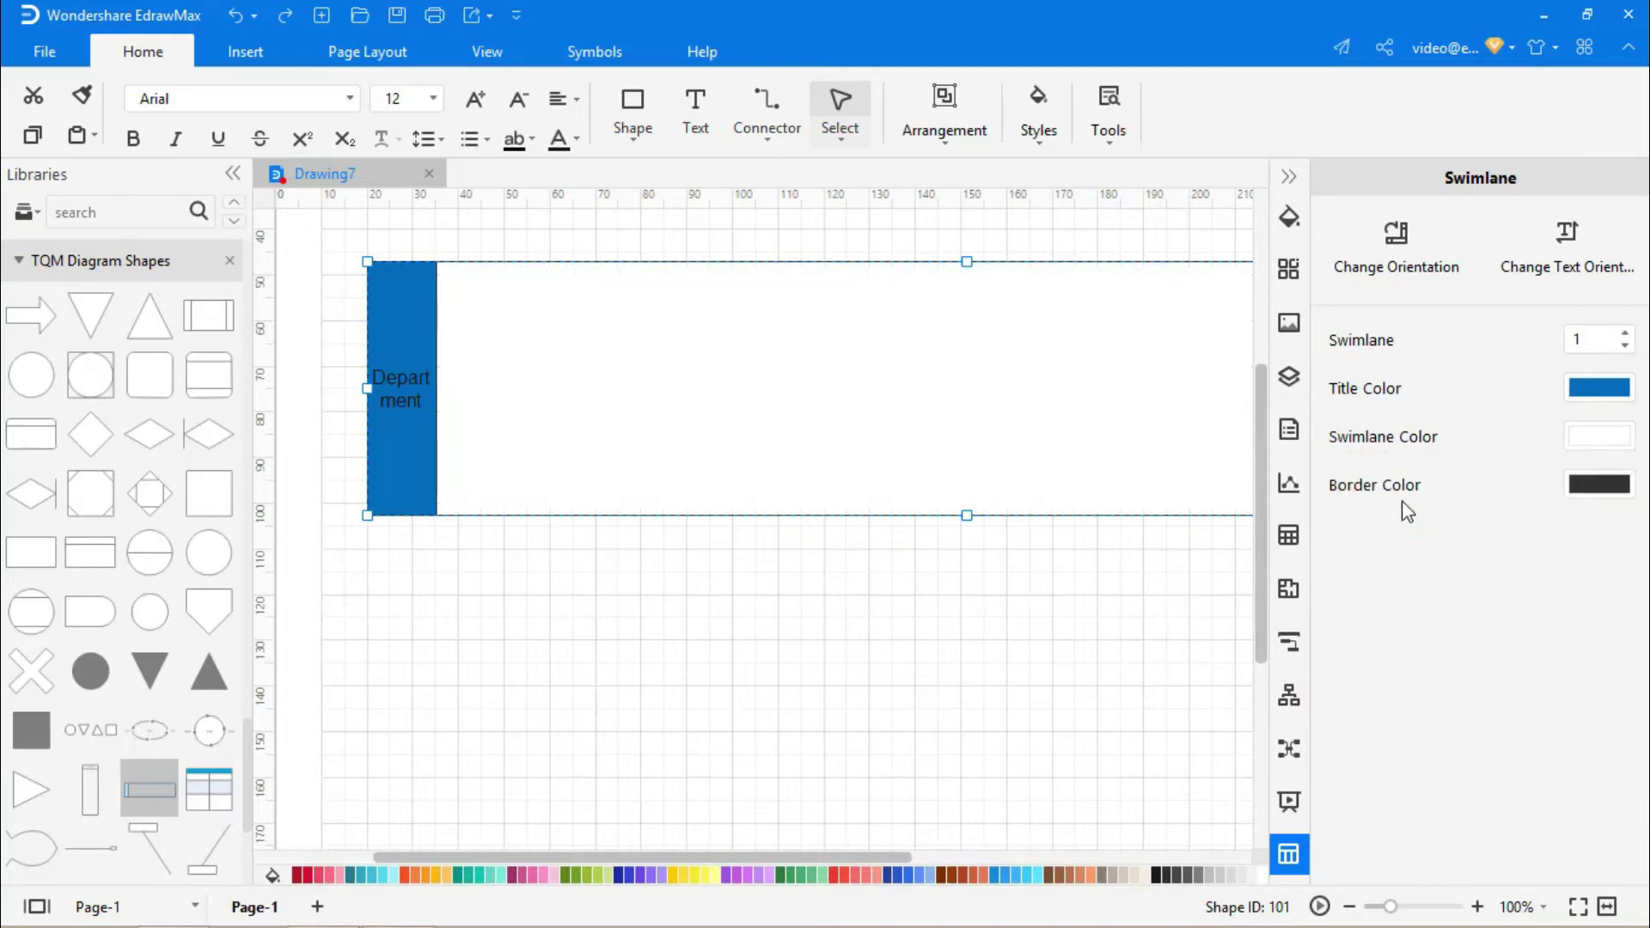
left_click(1592, 486)
left_click(1399, 561)
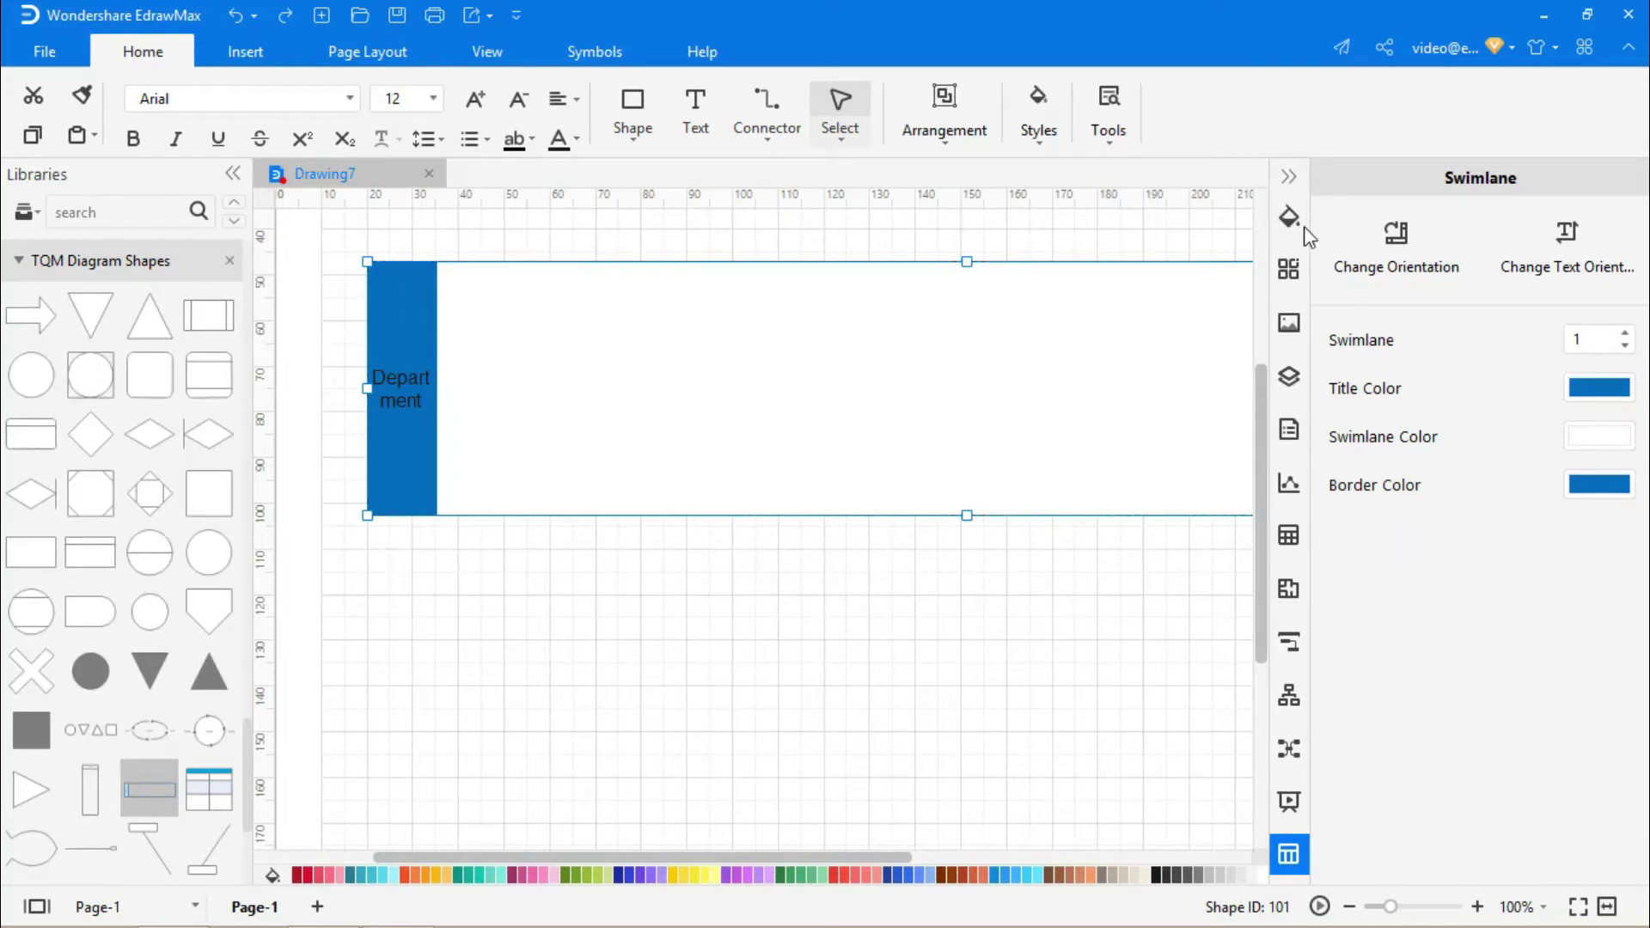
left_click(1288, 176)
Step: Widen the swimlane's Department title column to about 60 mm
left_click_drag(1064, 857, 1157, 858)
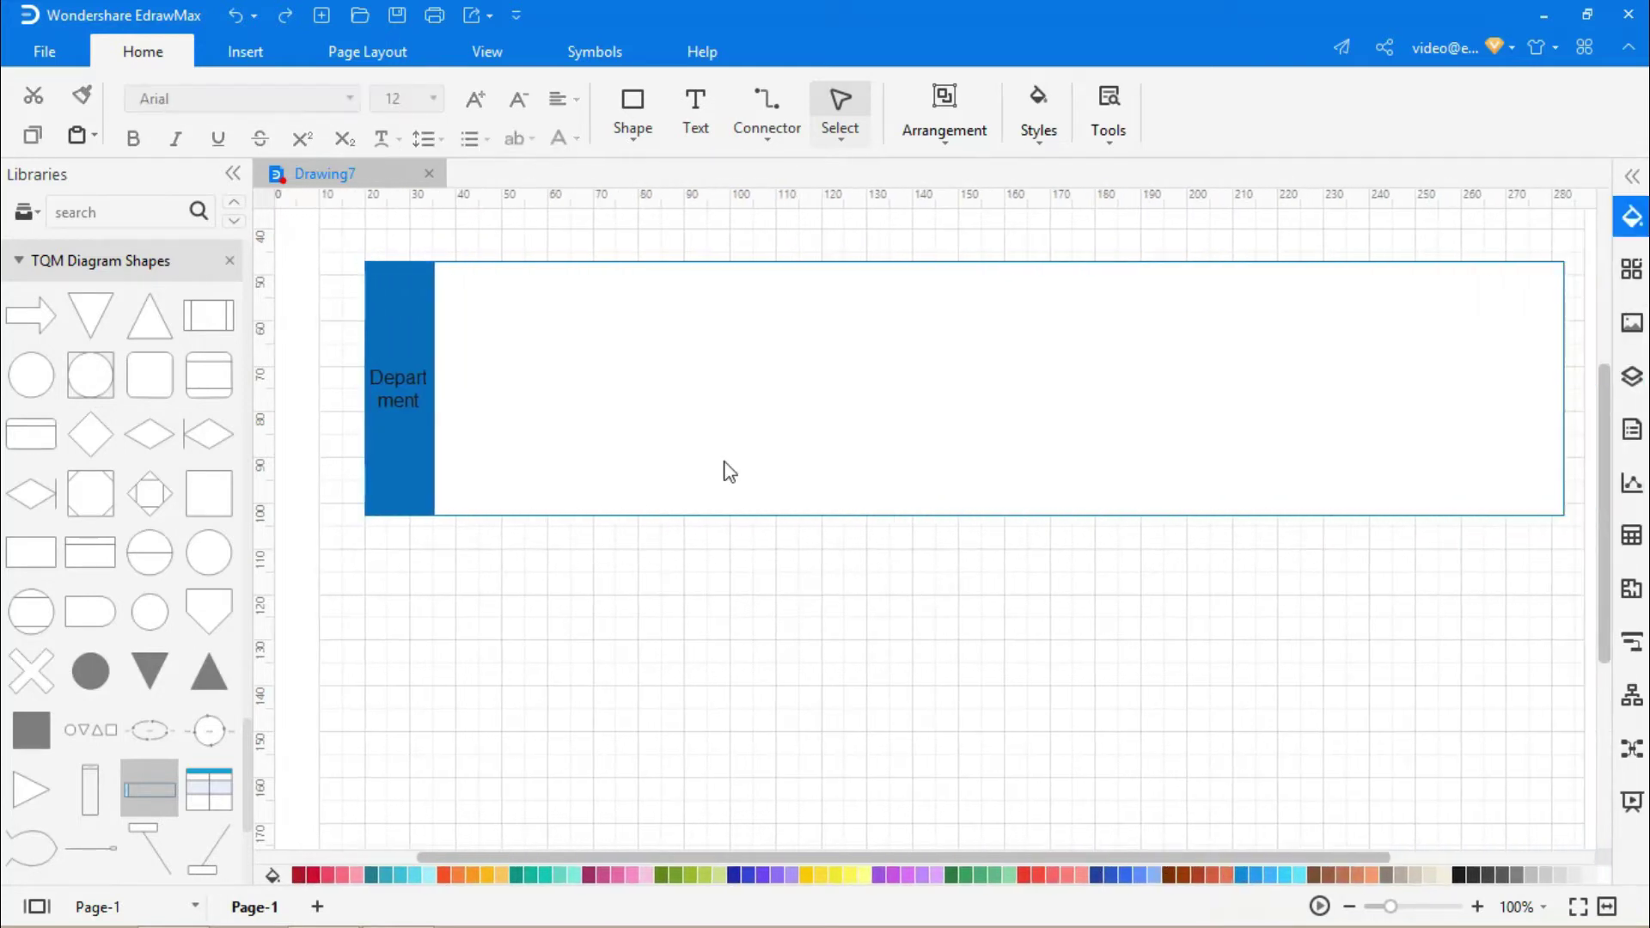
left_click(413, 389)
left_click_drag(408, 344, 641, 378)
left_click(632, 597)
Step: Copy the Department swimlane and stack three copies below it, aligned with the original and separated by small gaps
left_click(731, 488)
right_click(736, 507)
left_click(804, 208)
left_click(713, 607)
key("ctrl+v")
left_click_drag(709, 398, 696, 684)
scroll(696, 684, "down", 3)
key("ctrl+v")
left_click_drag(641, 516, 666, 554)
left_click(678, 759)
key("ctrl+v")
left_click_drag(699, 633, 667, 762)
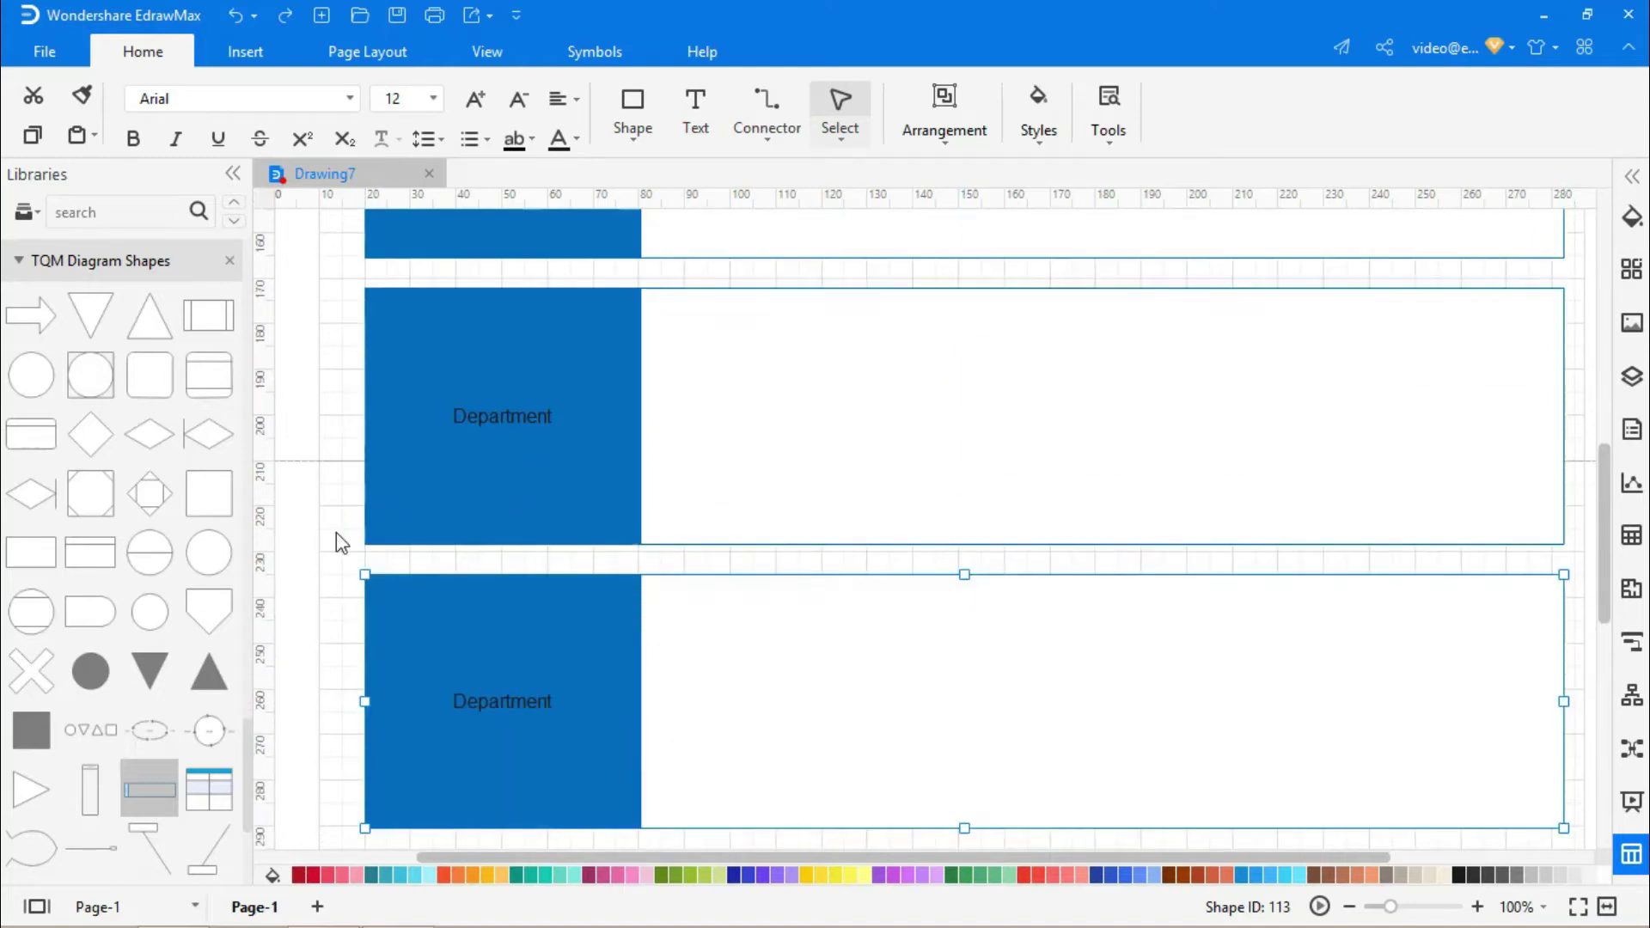
left_click(337, 531)
Step: Rename the first swimlane's title as LCD/HMI and format it in bold 16-point Poppins
scroll(337, 531, "up", 8)
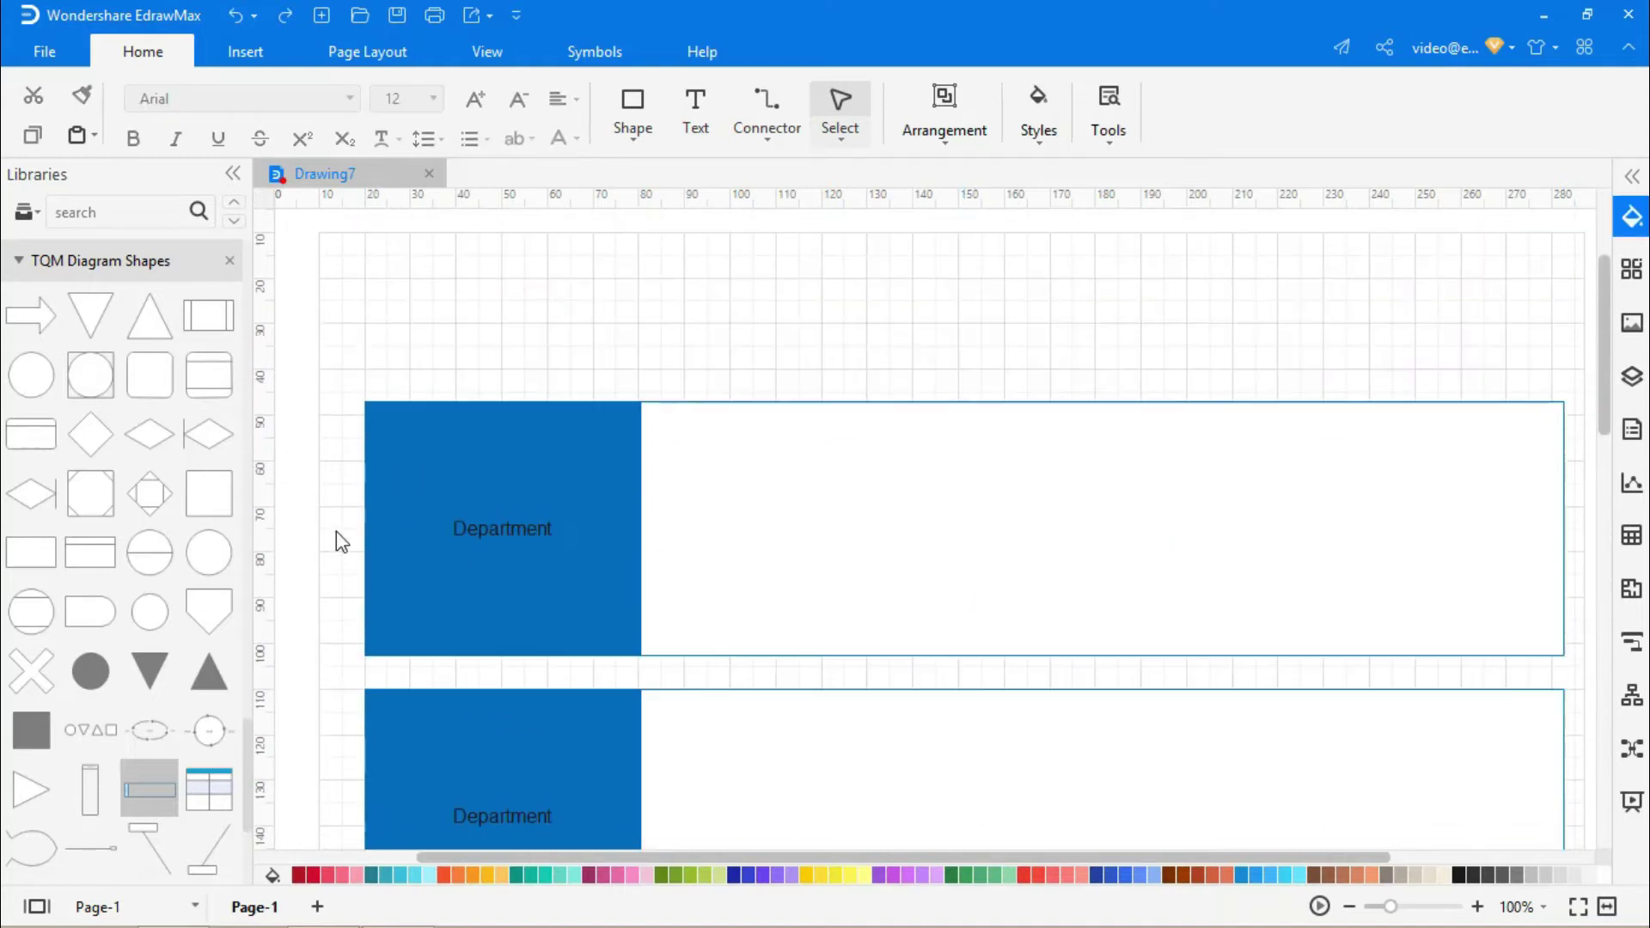
double_click(481, 530)
type("LCD")
left_click_drag(452, 530, 543, 530)
left_click(349, 102)
left_click(250, 180)
left_click(434, 98)
left_click(386, 475)
left_click(133, 139)
Step: Shift the LCD/HMI title to the lower part of its column with blank lines and color the text white
left_click(447, 536)
key("Return")
key("Return")
key("Return")
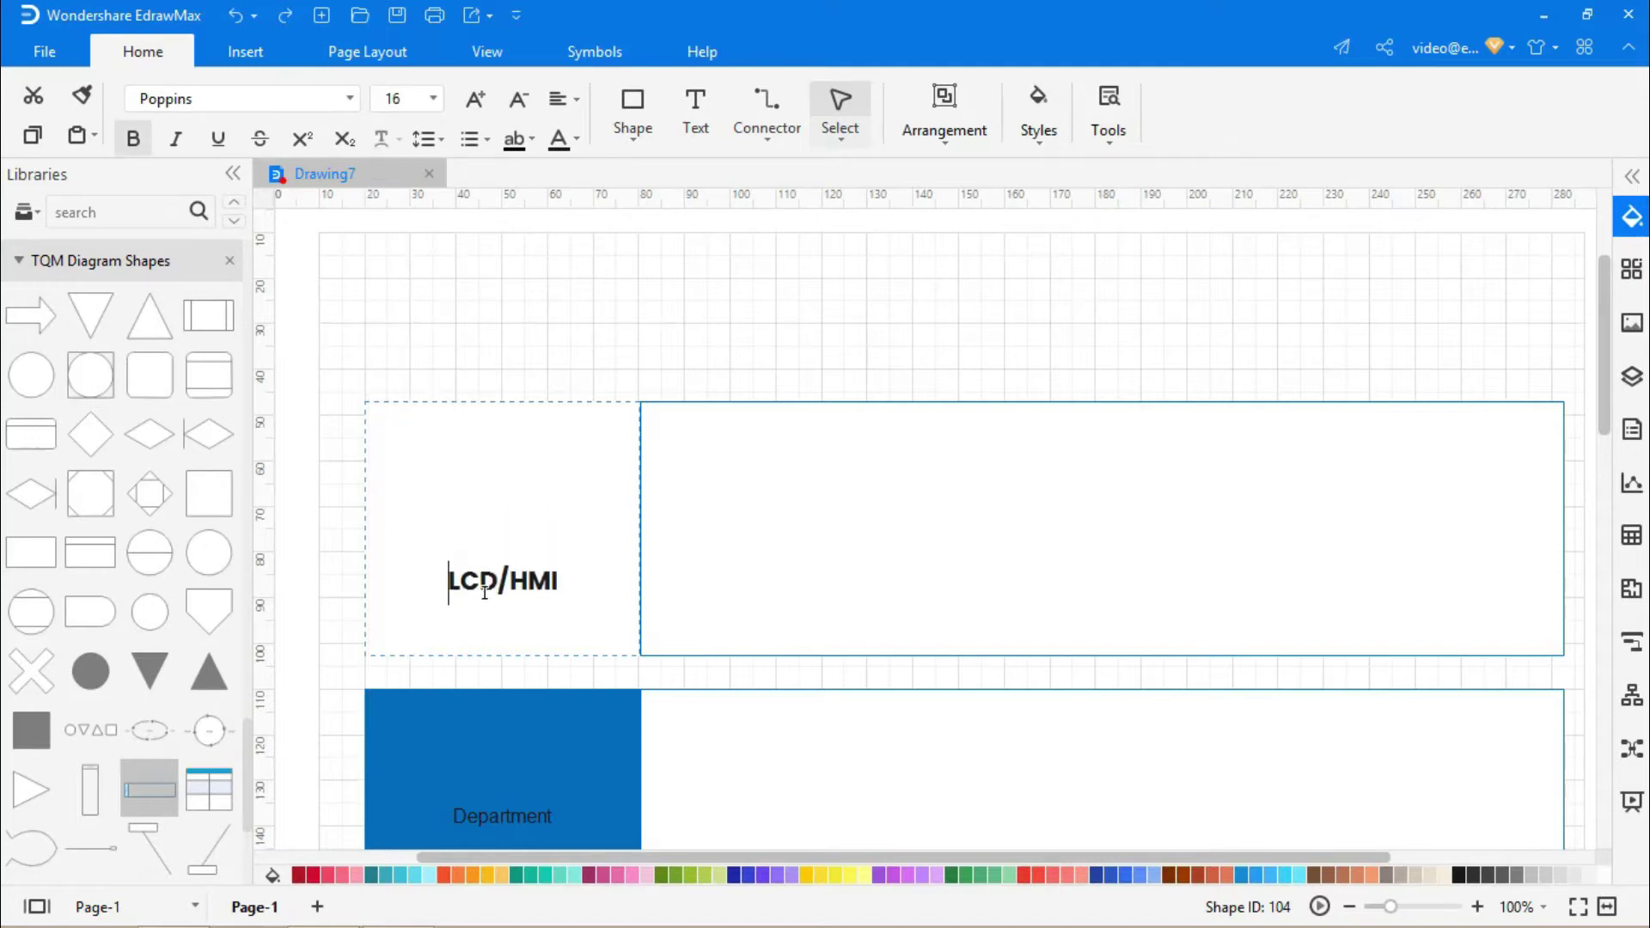
left_click(576, 139)
left_click(604, 239)
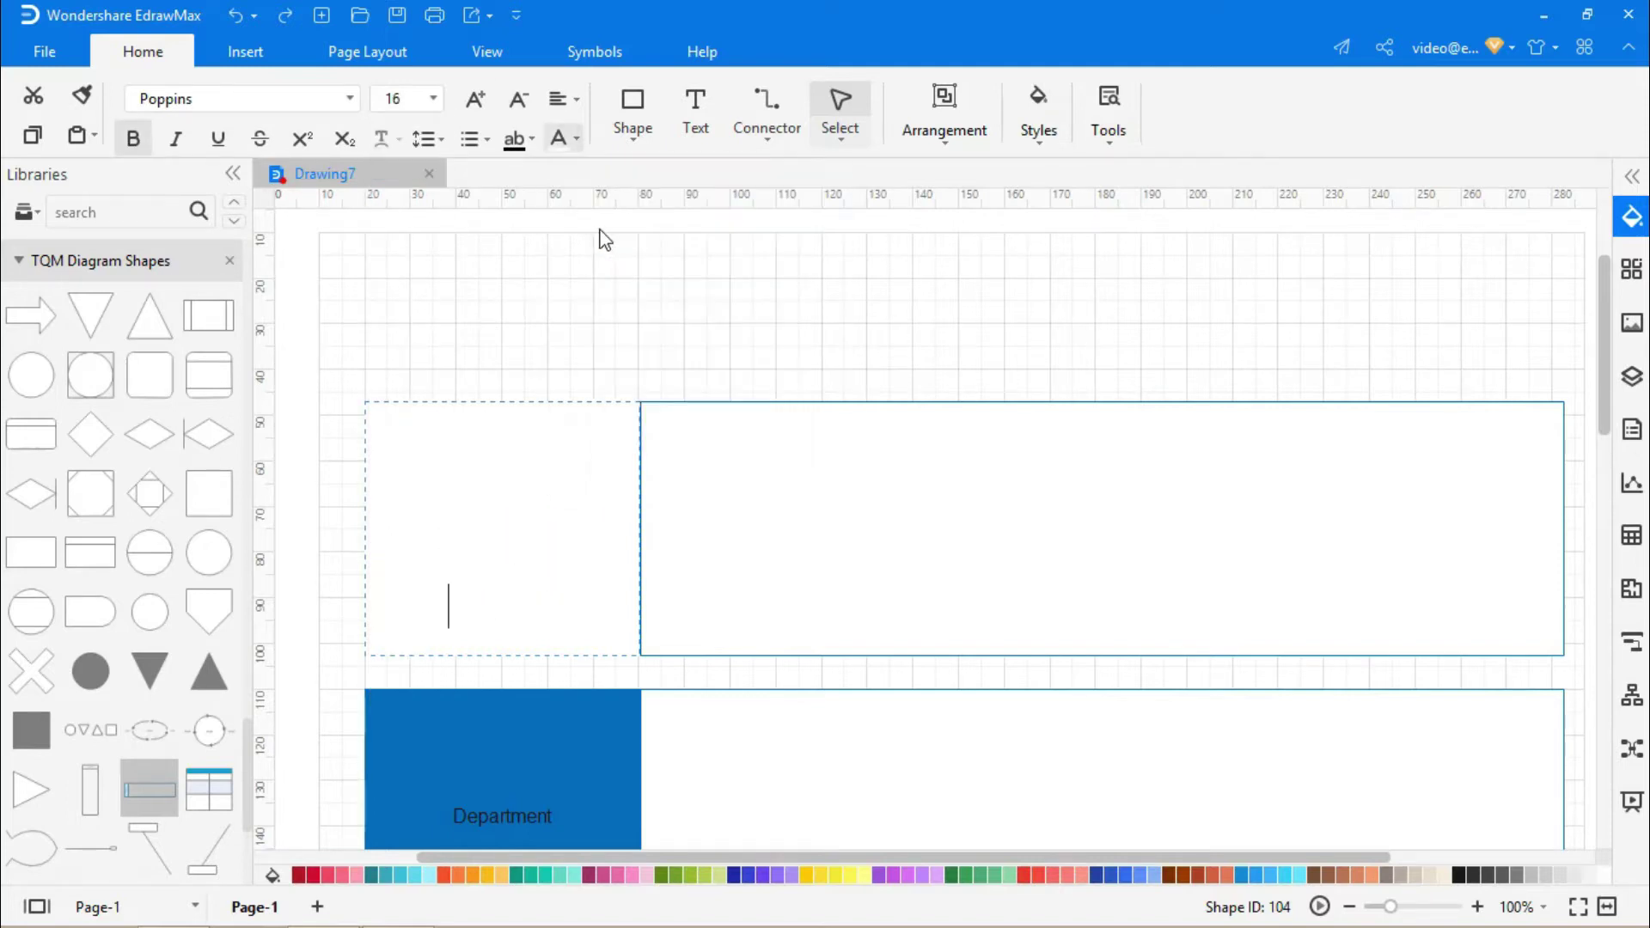
left_click(604, 312)
Step: Place a white flower-shaped ring above the LCD/HMI title
scroll(128, 553, "down", 3)
scroll(129, 557, "up", 3)
scroll(129, 557, "down", 10)
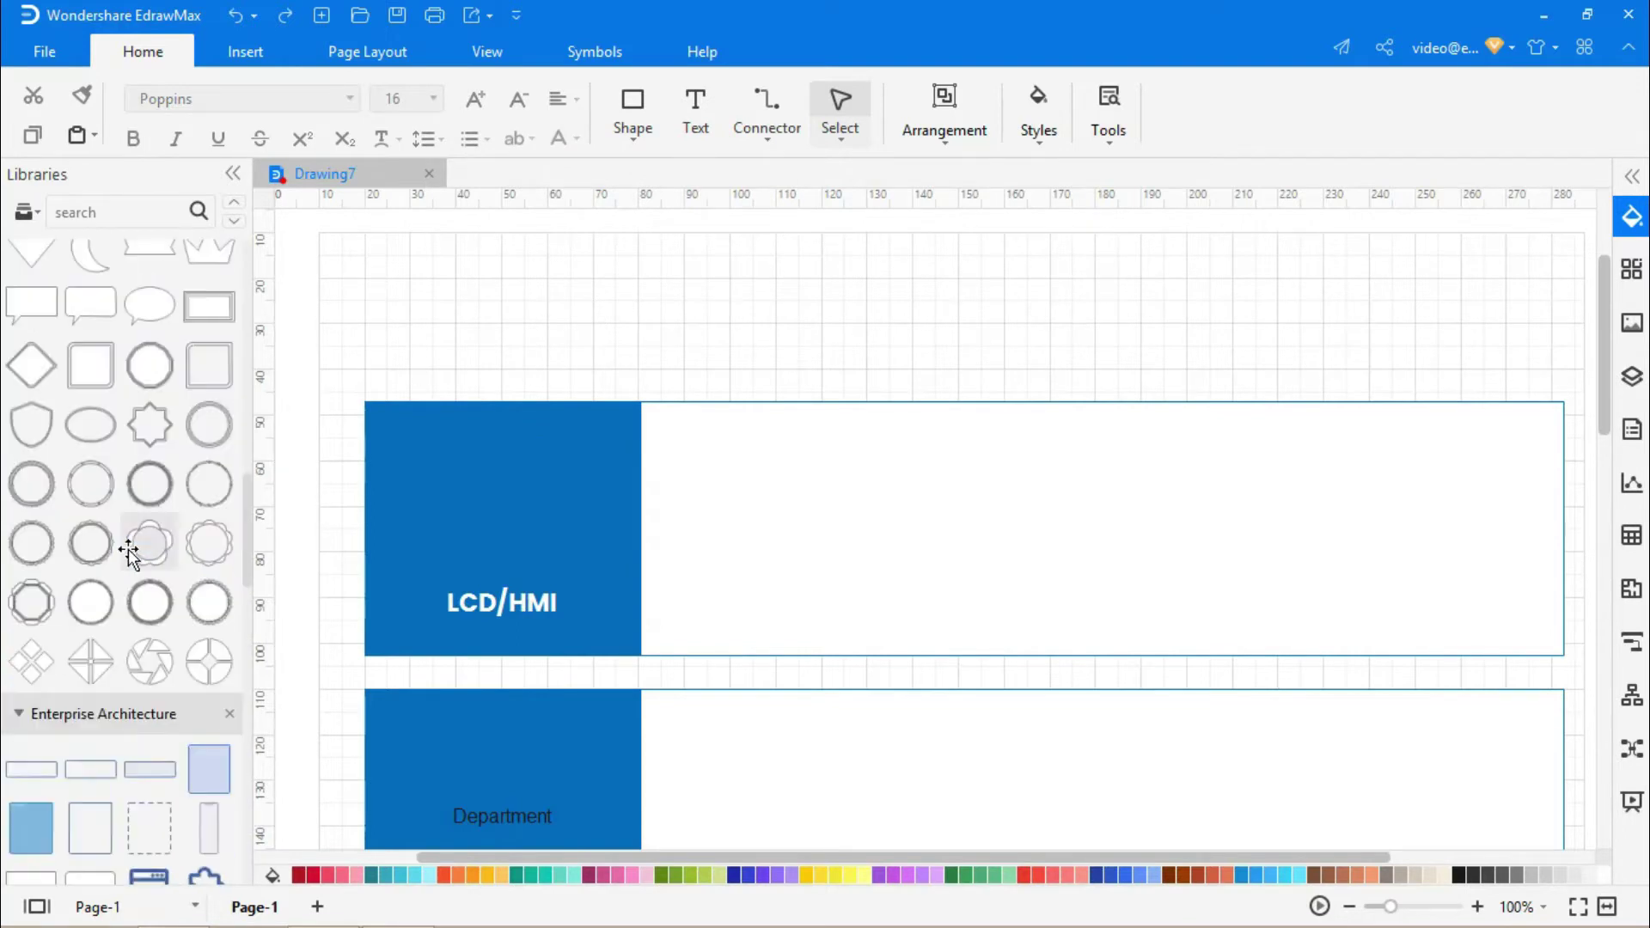
left_click_drag(160, 542, 507, 488)
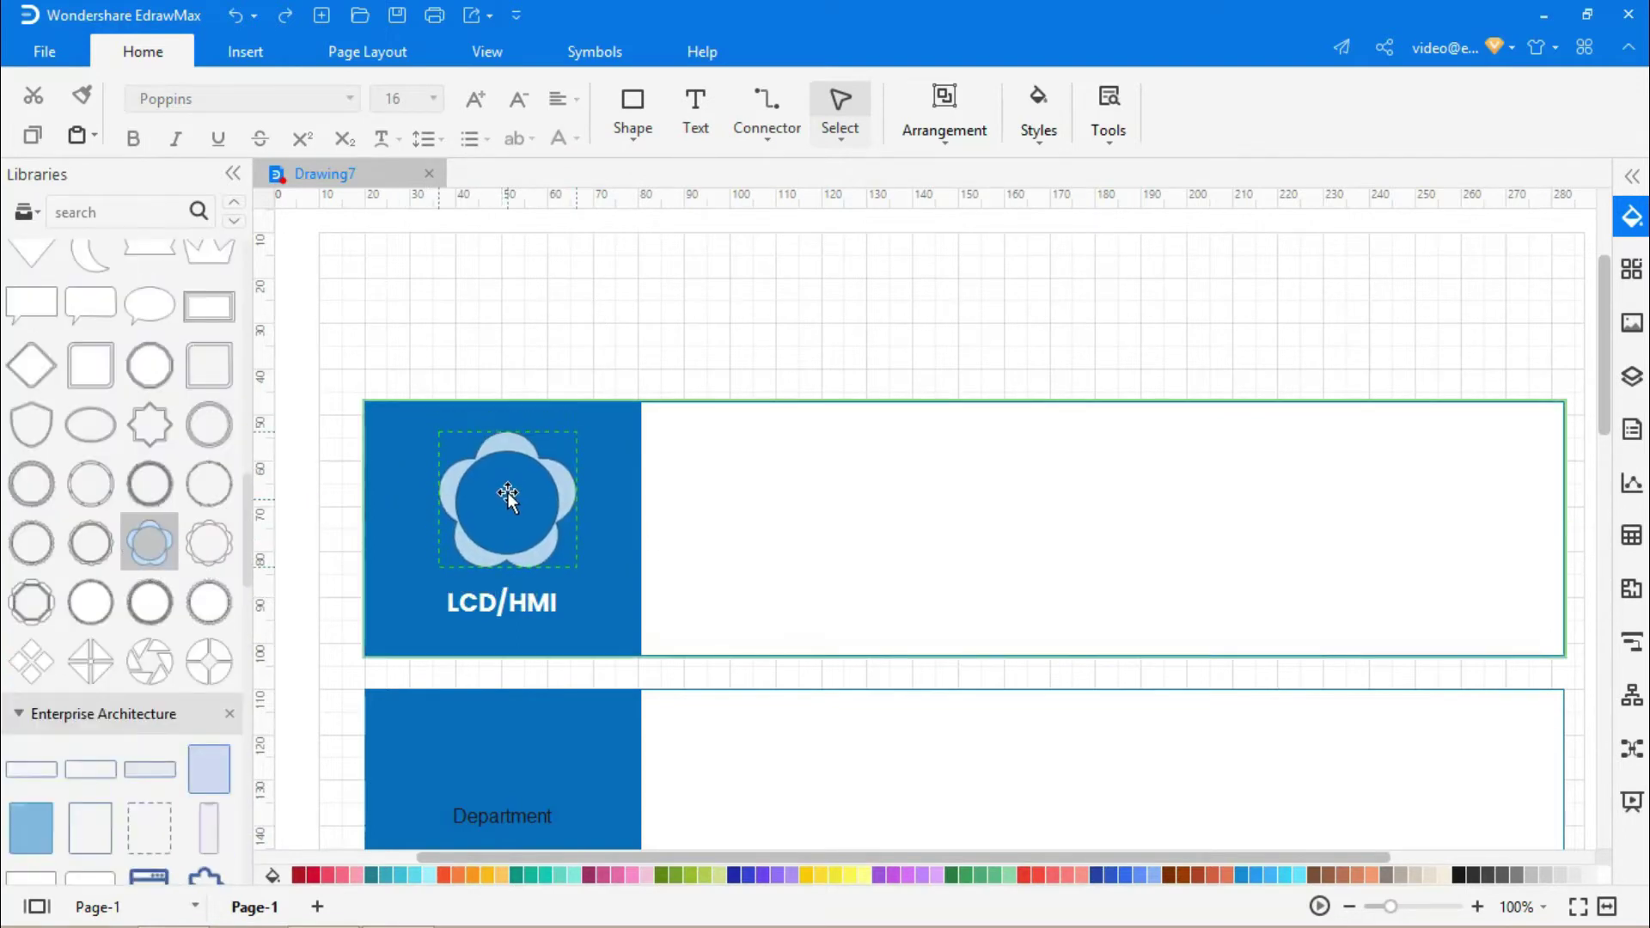
left_click(550, 302)
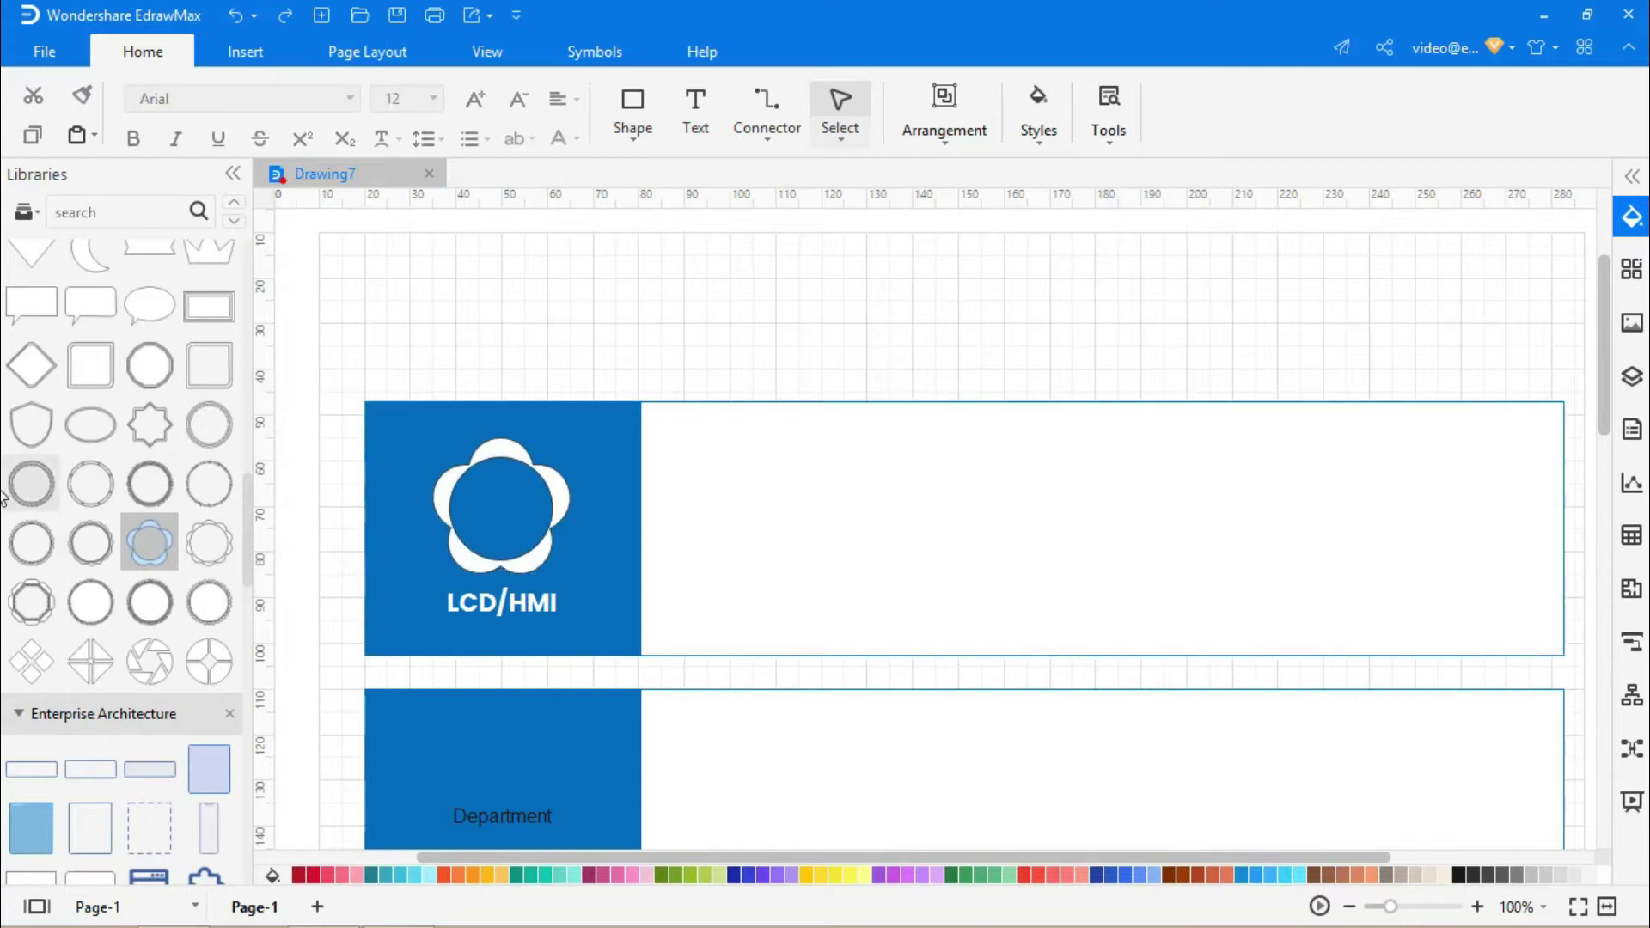
Step: Add a PEST text block with a blue label to the upper LCD/HMI lane, widening the label and stretching the block to about 97 mm
scroll(82, 507, "down", 1)
scroll(83, 508, "down", 15)
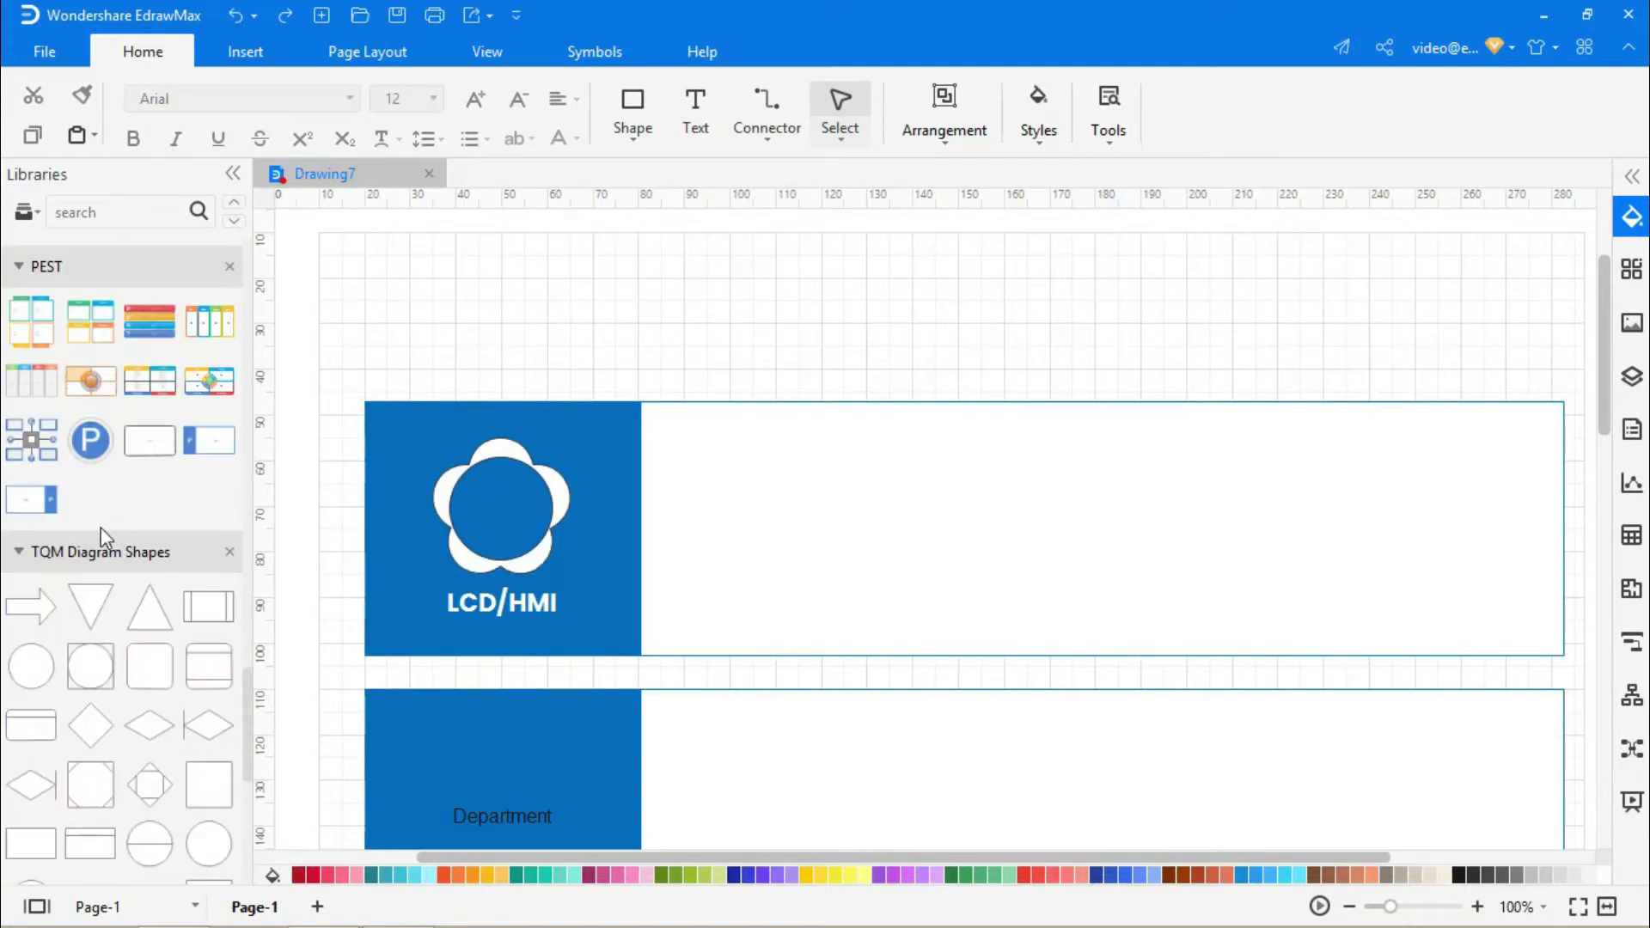
left_click_drag(214, 450, 803, 477)
left_click_drag(725, 421, 800, 422)
left_click_drag(966, 453, 1093, 455)
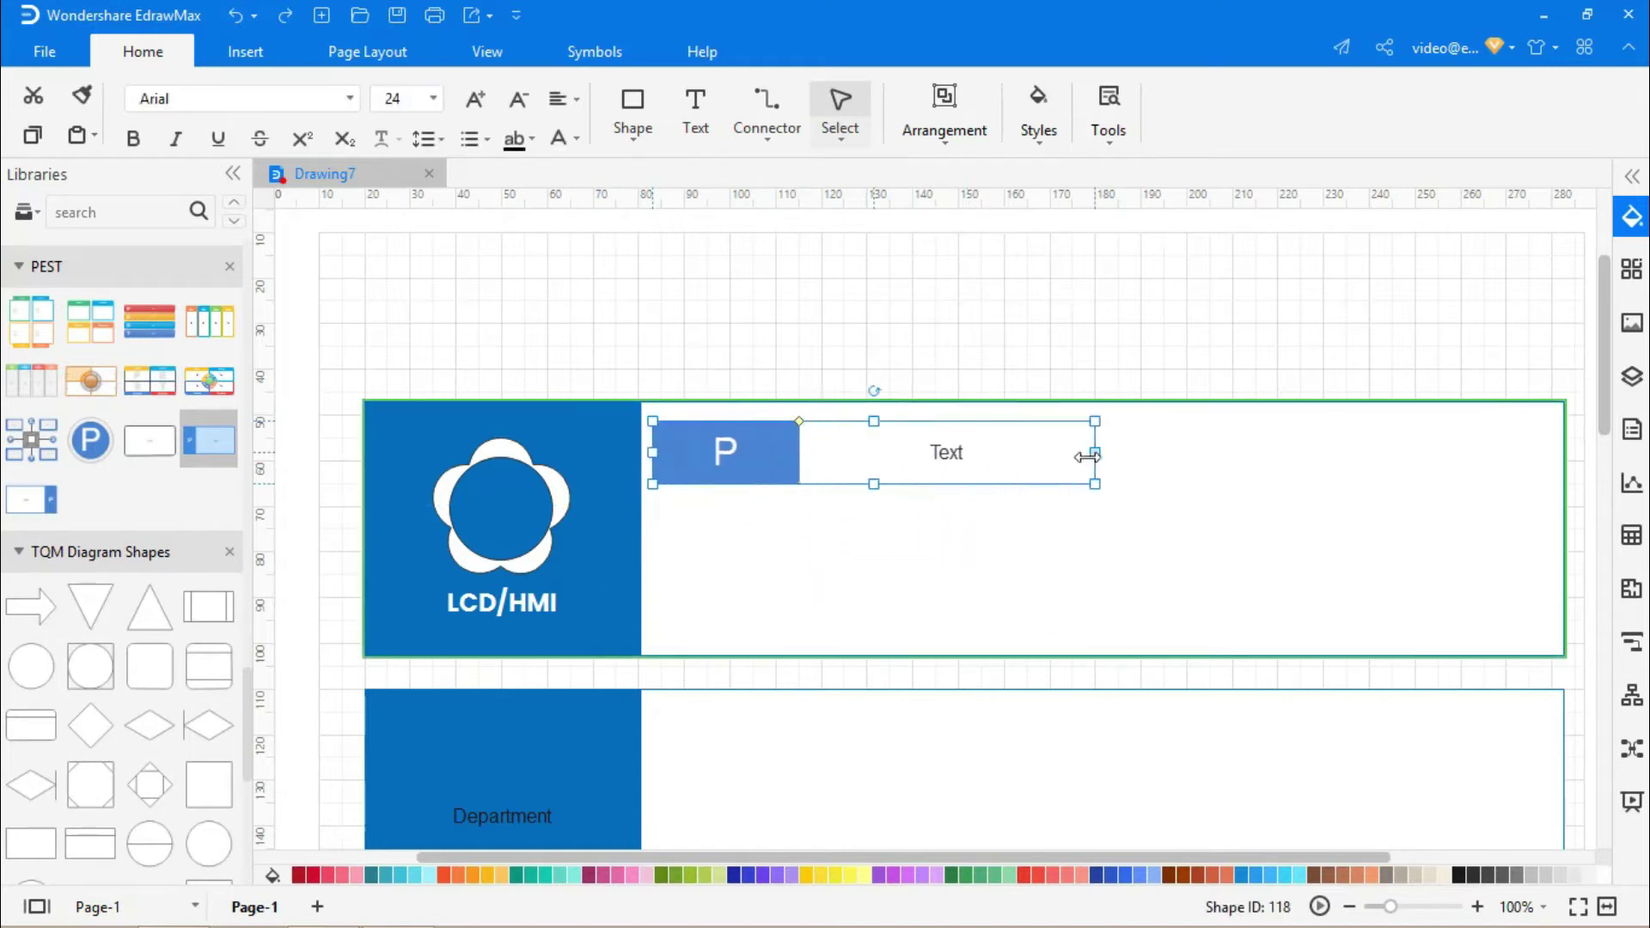
Step: Label the text block TEXT1, enter "Replace your text here" as its body, and format the body in larger Poppins
double_click(752, 445)
type("TEXT1")
double_click(947, 456)
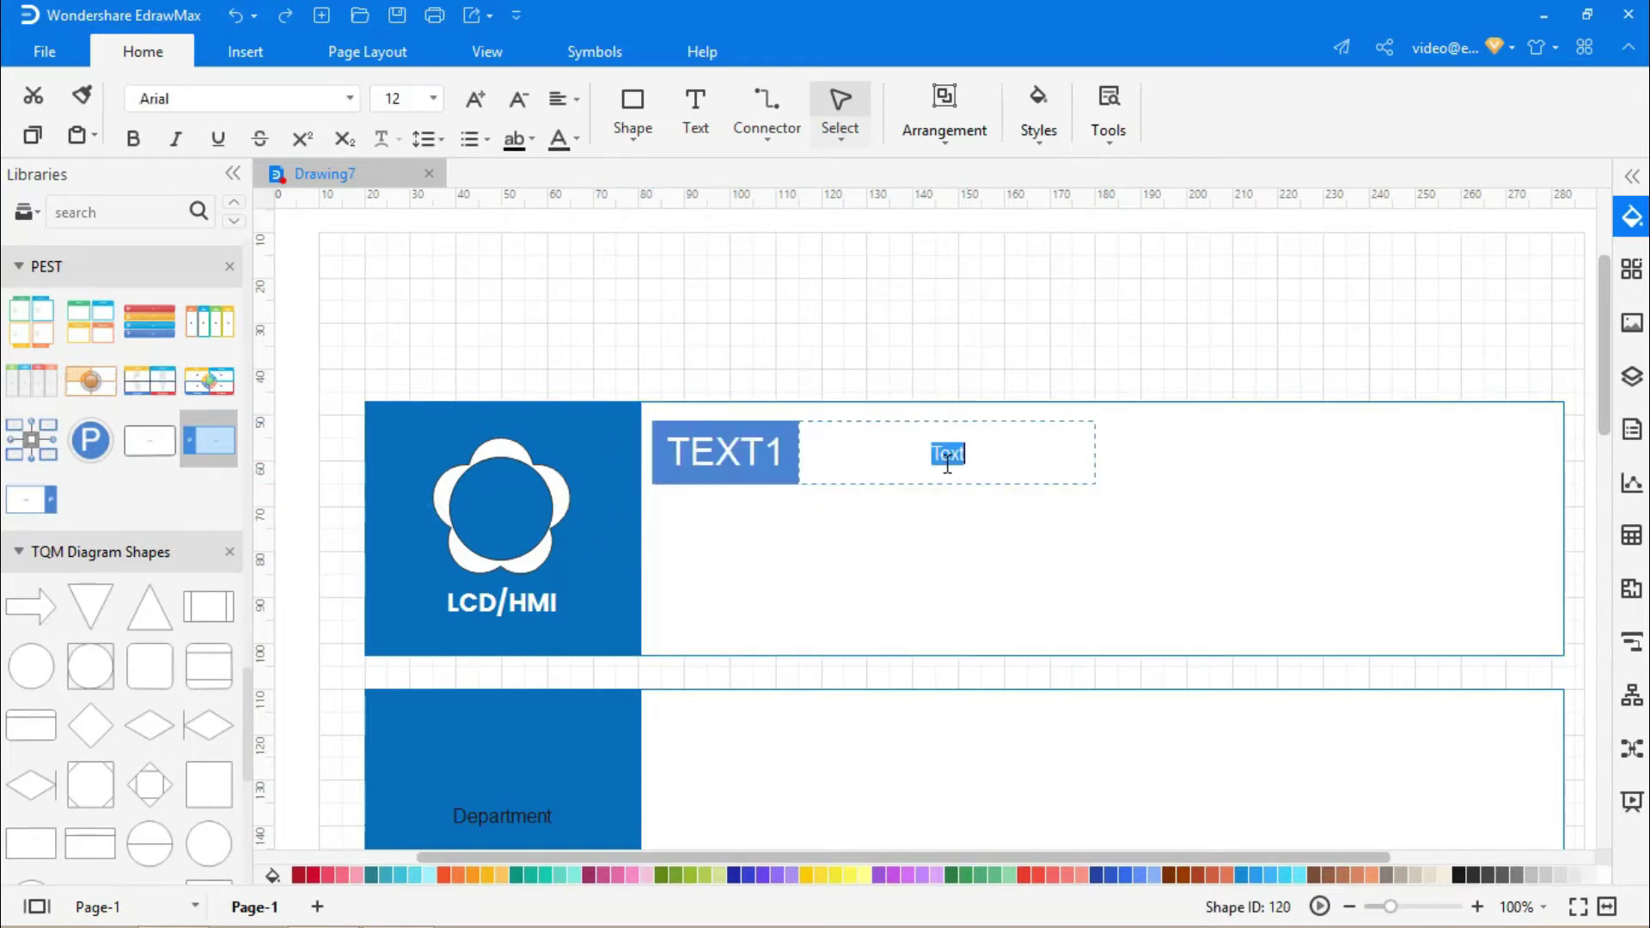
type("Replace your text here")
key("ctrl+a")
left_click(349, 100)
left_click(254, 182)
left_click(475, 101)
left_click(476, 100)
left_click(666, 313)
Step: Duplicate the TEXT1 block so three are stacked beside the LCD/HMI title and one sits near the lane's far end
right_click(736, 467)
left_click(786, 57)
left_click(774, 597)
key("ctrl+v")
left_click_drag(782, 448, 744, 629)
key("ctrl+v")
left_click(841, 357)
left_click_drag(764, 449, 1220, 488)
Step: Extend the LCD/HMI lane's right edge to about 363 mm on the ruler
left_click_drag(957, 858, 1162, 858)
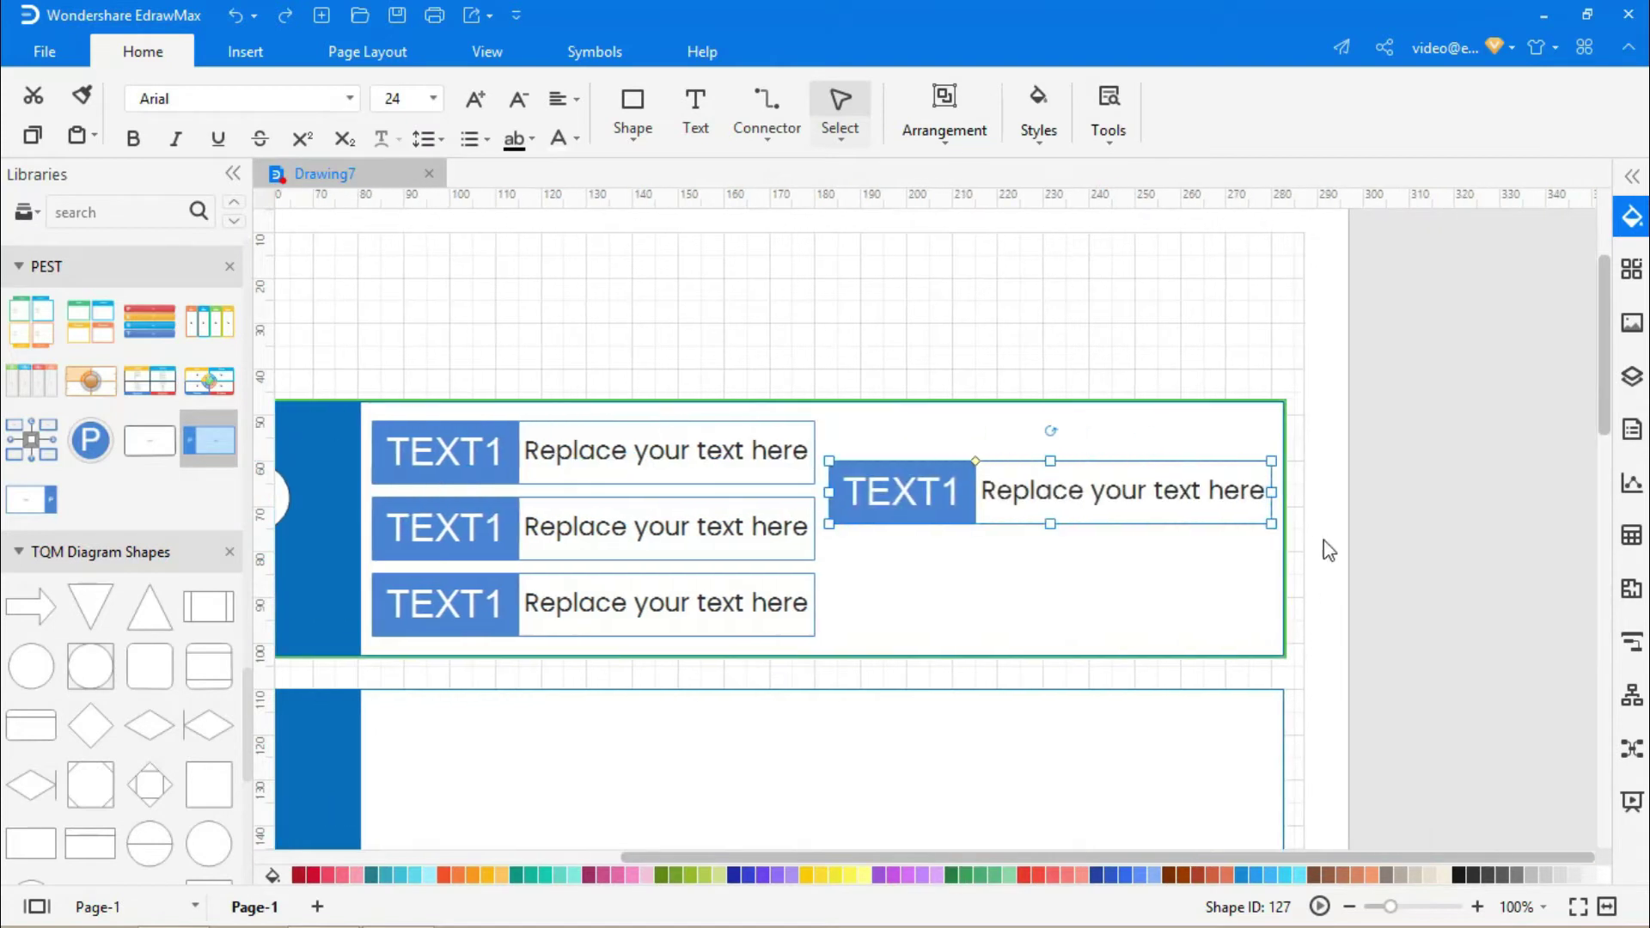
left_click(1283, 547)
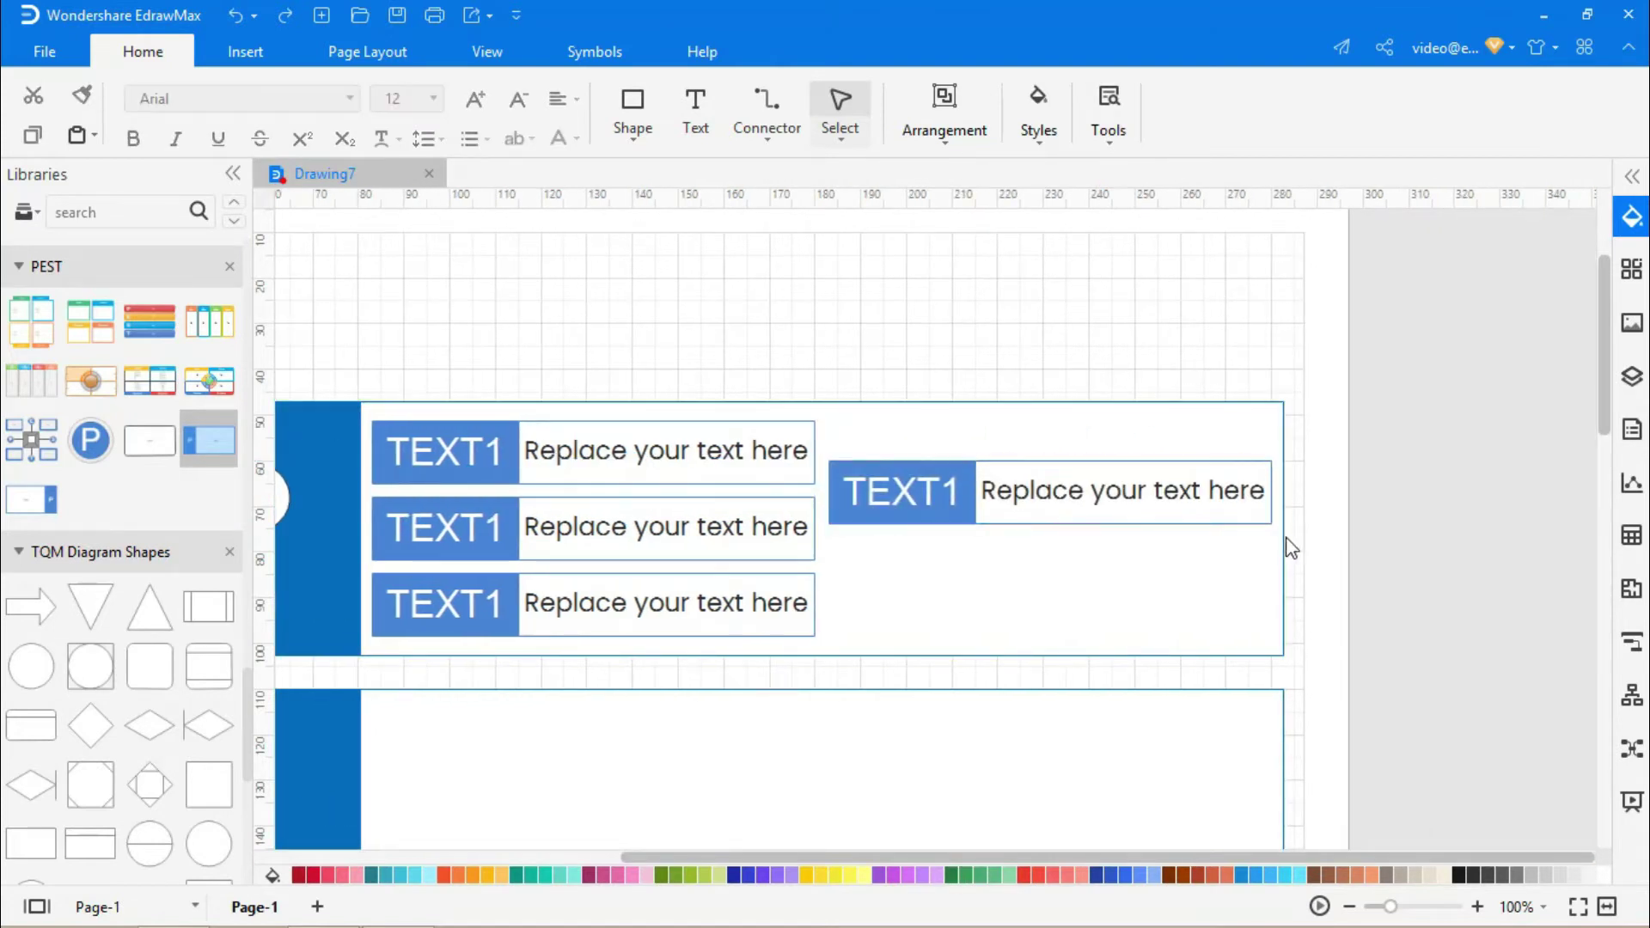
left_click(1258, 551)
left_click_drag(1282, 528, 1579, 531)
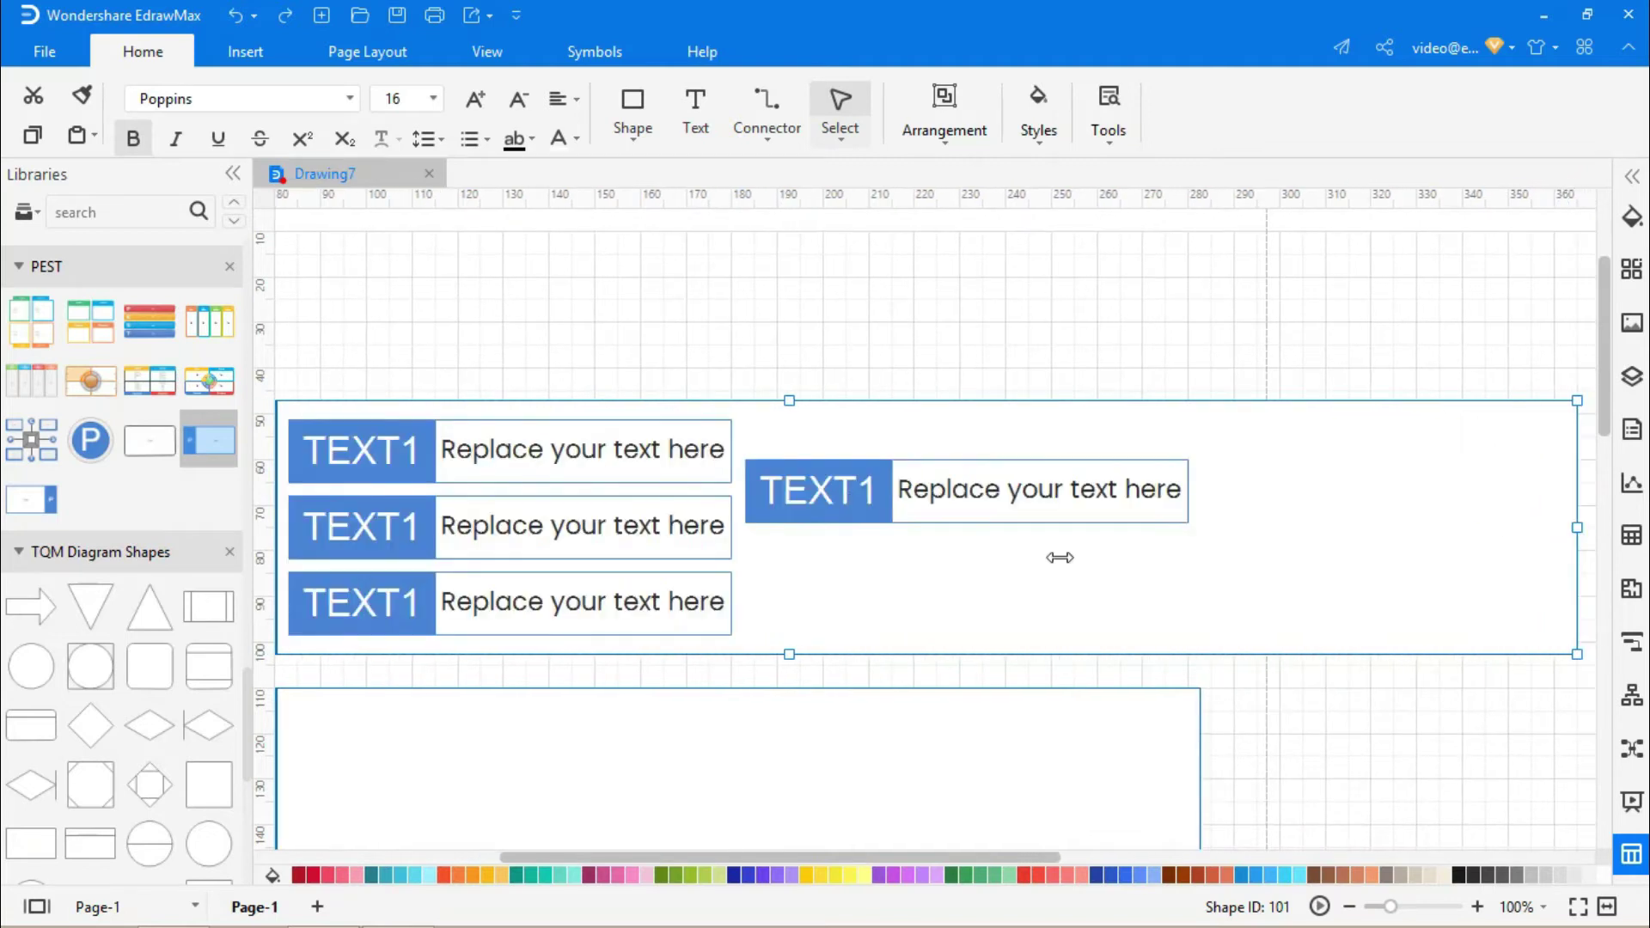
Step: Shift the separate TEXT1 block further along the LCD/HMI lane and place a copy lower down toward the lane's end
left_click(856, 485)
left_click_drag(856, 486, 965, 493)
left_click(949, 615)
right_click(919, 523)
left_click(970, 57)
left_click(1066, 620)
key("ctrl+v")
left_click_drag(992, 516, 1217, 600)
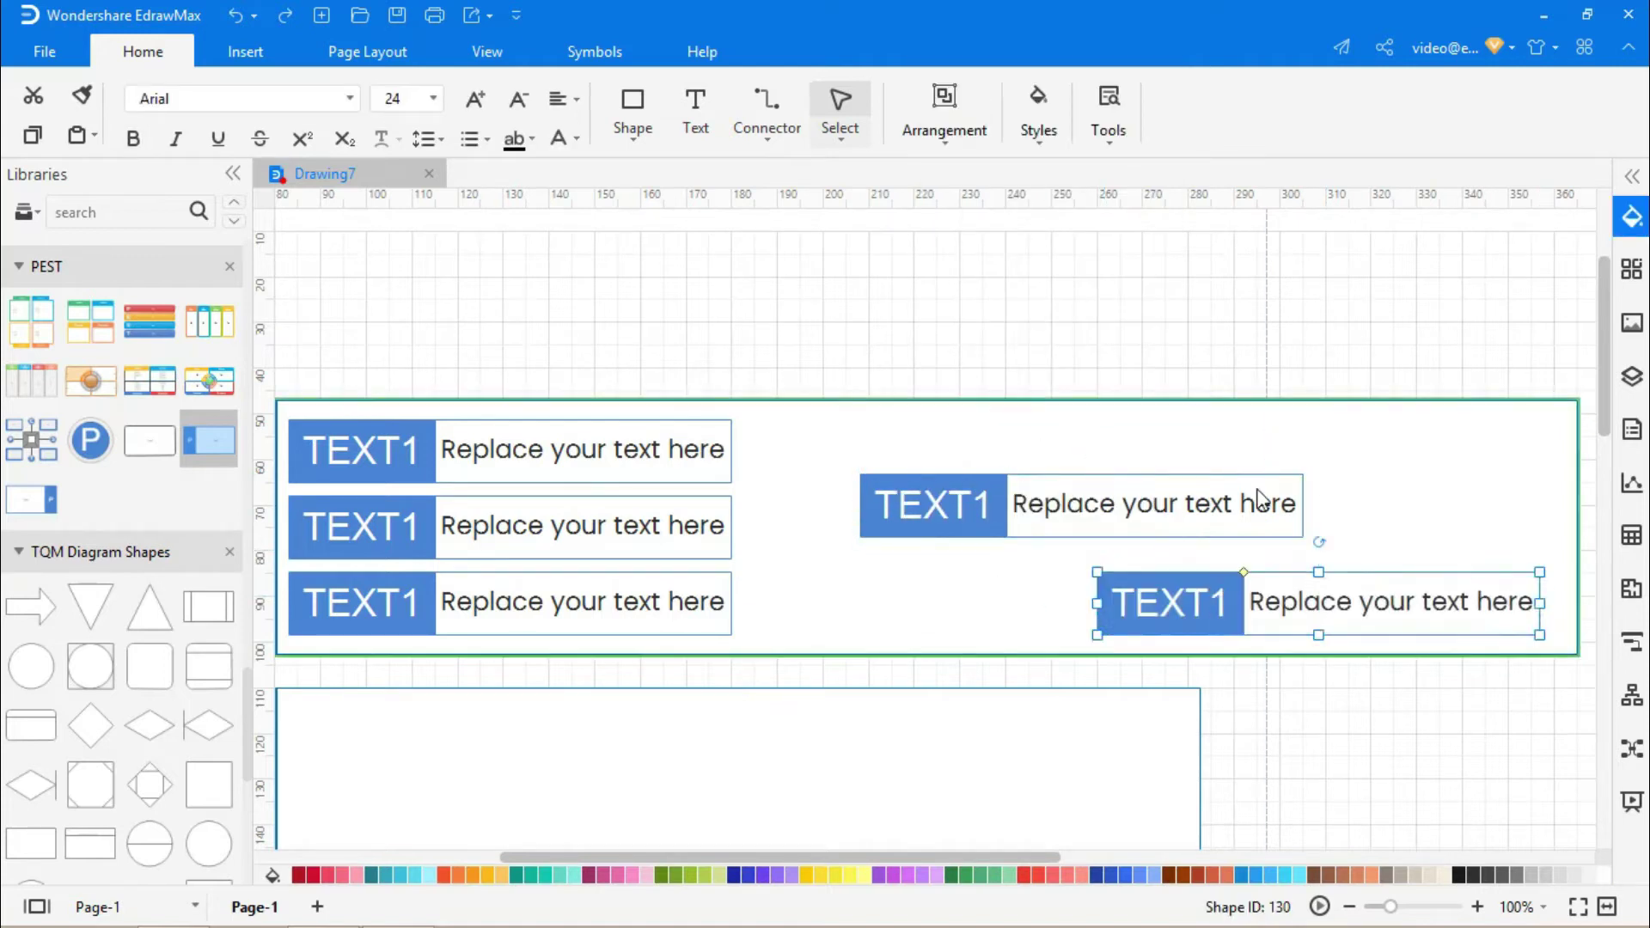
left_click(1354, 280)
Step: Rename the second swimlane's title as Industrial Networking and format it in bold 16-point Poppins
left_click_drag(1033, 859, 809, 851)
scroll(811, 819, "down", 3)
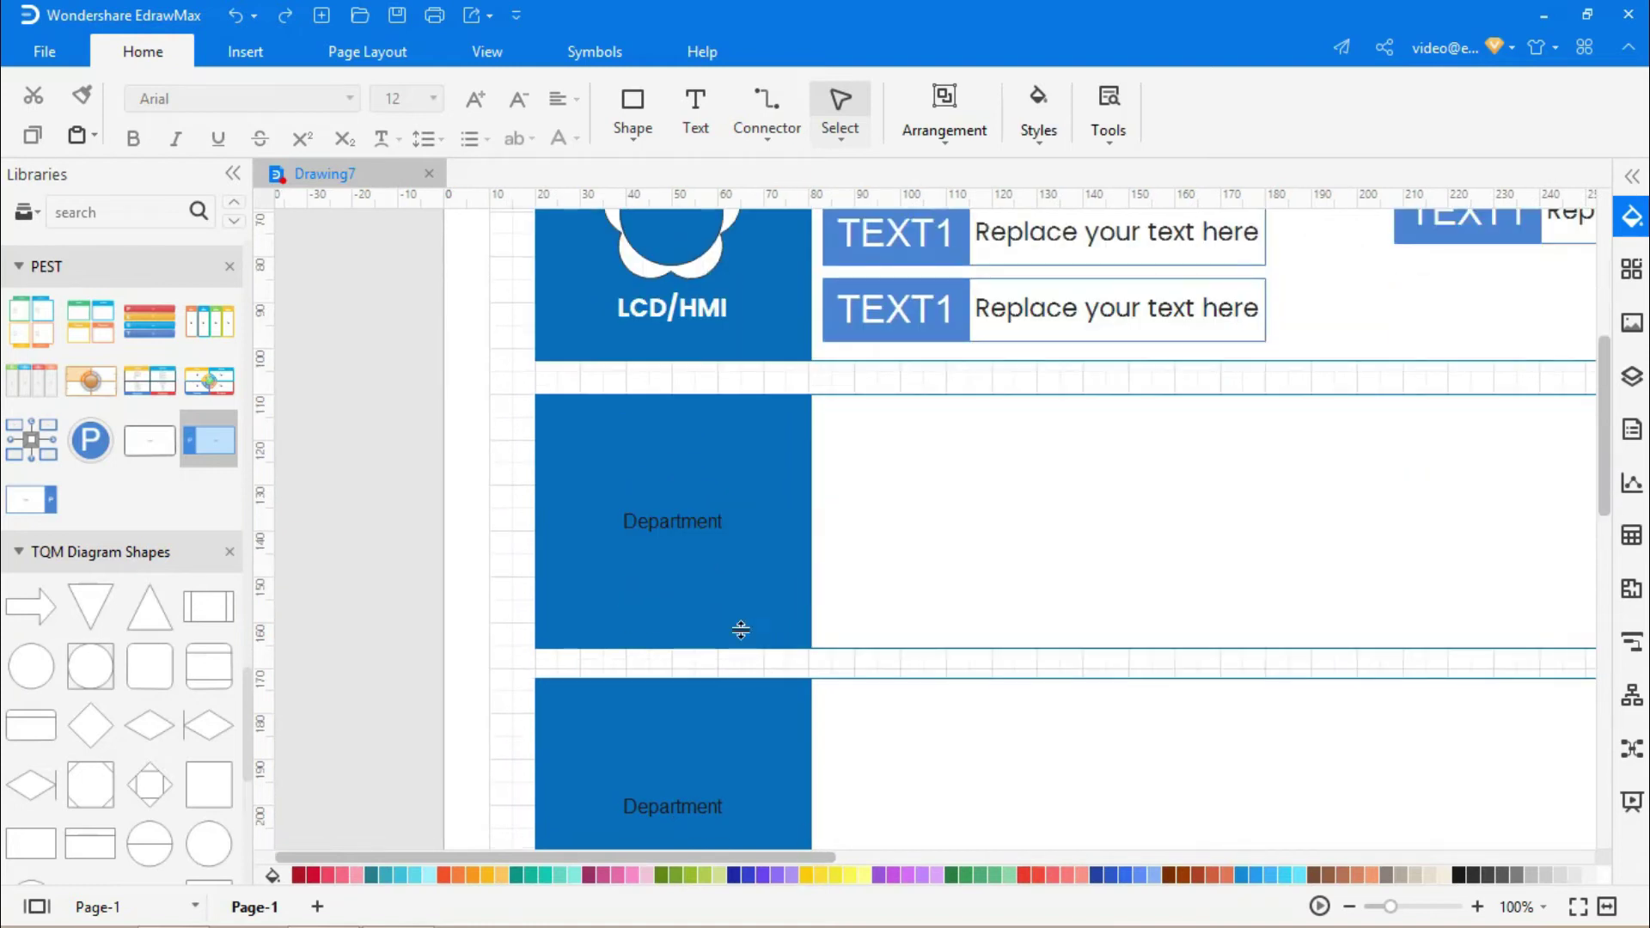
double_click(684, 514)
type("Industrial Networking")
left_click_drag(762, 521, 561, 527)
left_click(349, 98)
left_click(176, 155)
left_click(474, 99)
left_click(473, 99)
left_click(473, 99)
left_click(132, 139)
Step: Shift the Industrial Networking title to the lower part of its column with blank lines and color the text white
left_click(612, 507)
key("Return")
key("Return")
key("Return")
key("Return")
key("Return")
key("ctrl+a")
left_click(564, 138)
left_click(582, 237)
left_click(515, 472)
Step: Place the camera-shutter-style circle shape above the Industrial Networking title
scroll(142, 490, "up", 5)
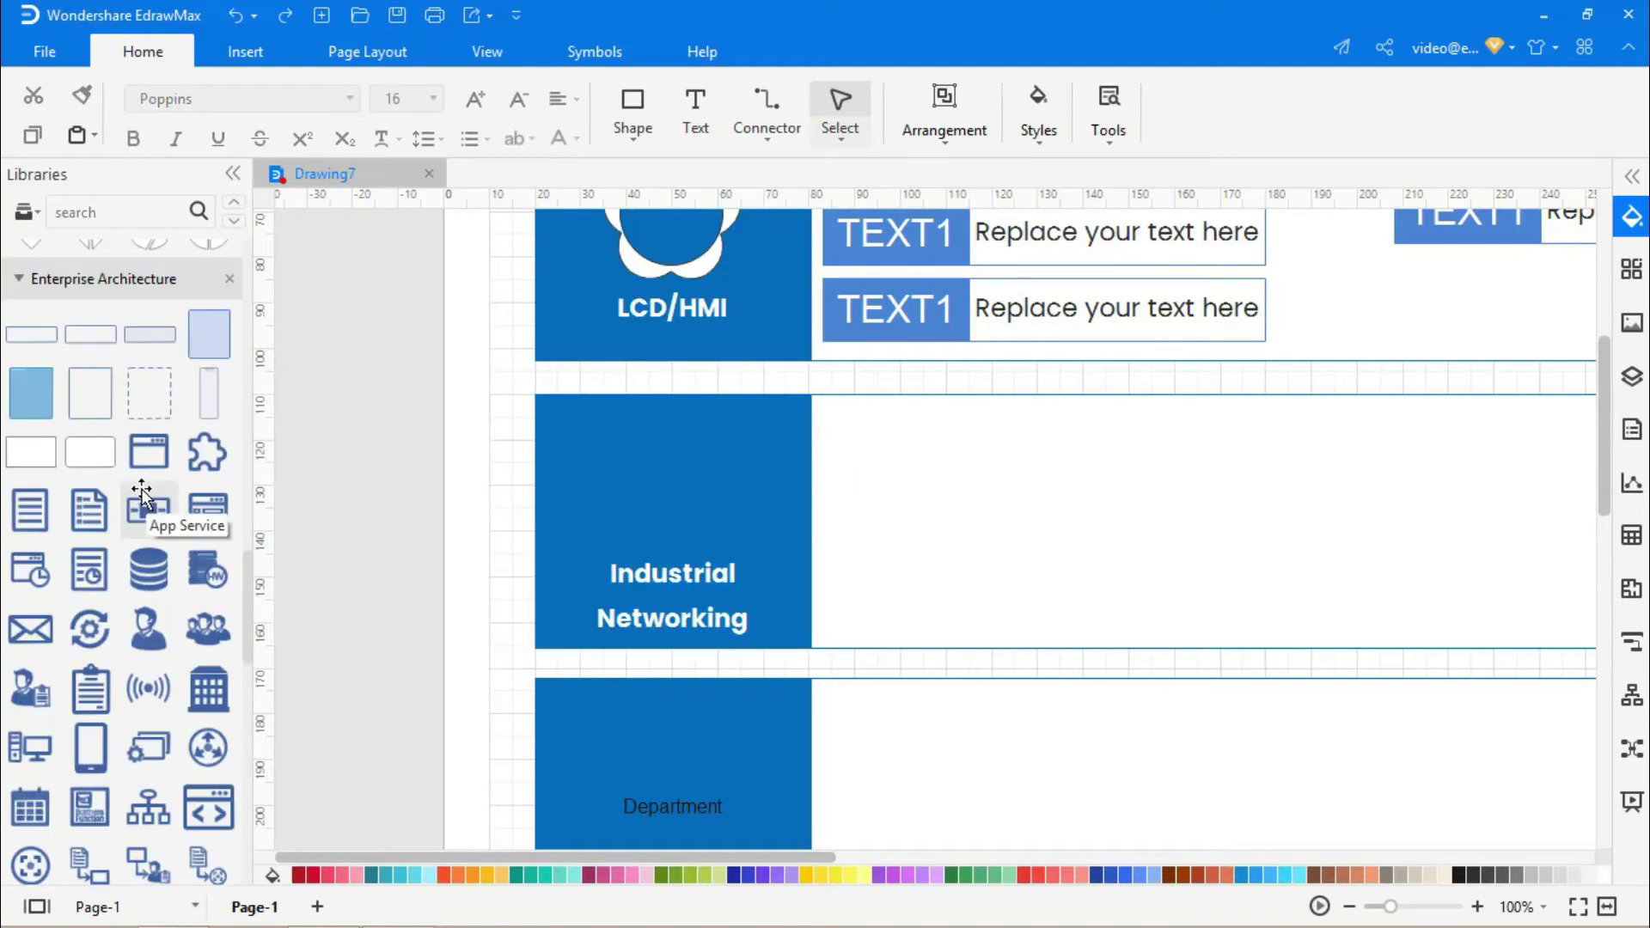
scroll(143, 503, "up", 3)
left_click_drag(149, 516, 684, 476)
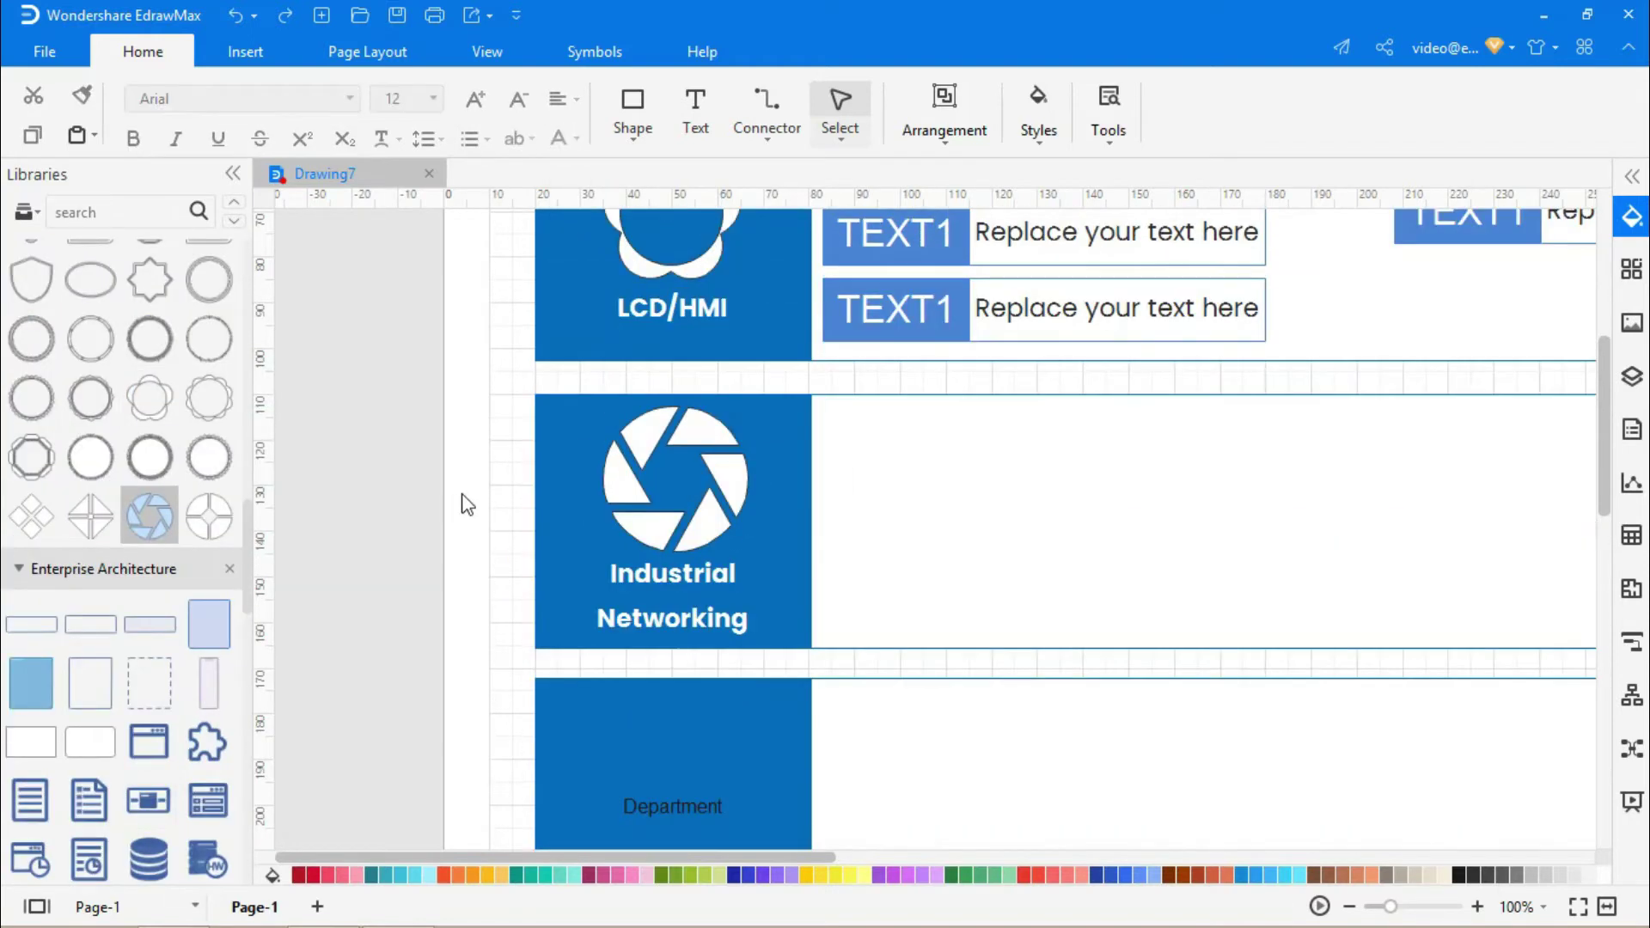
Step: Copy a TEXT1 block from the LCD/HMI lane and stack two copies in the Industrial Networking lane
right_click(904, 313)
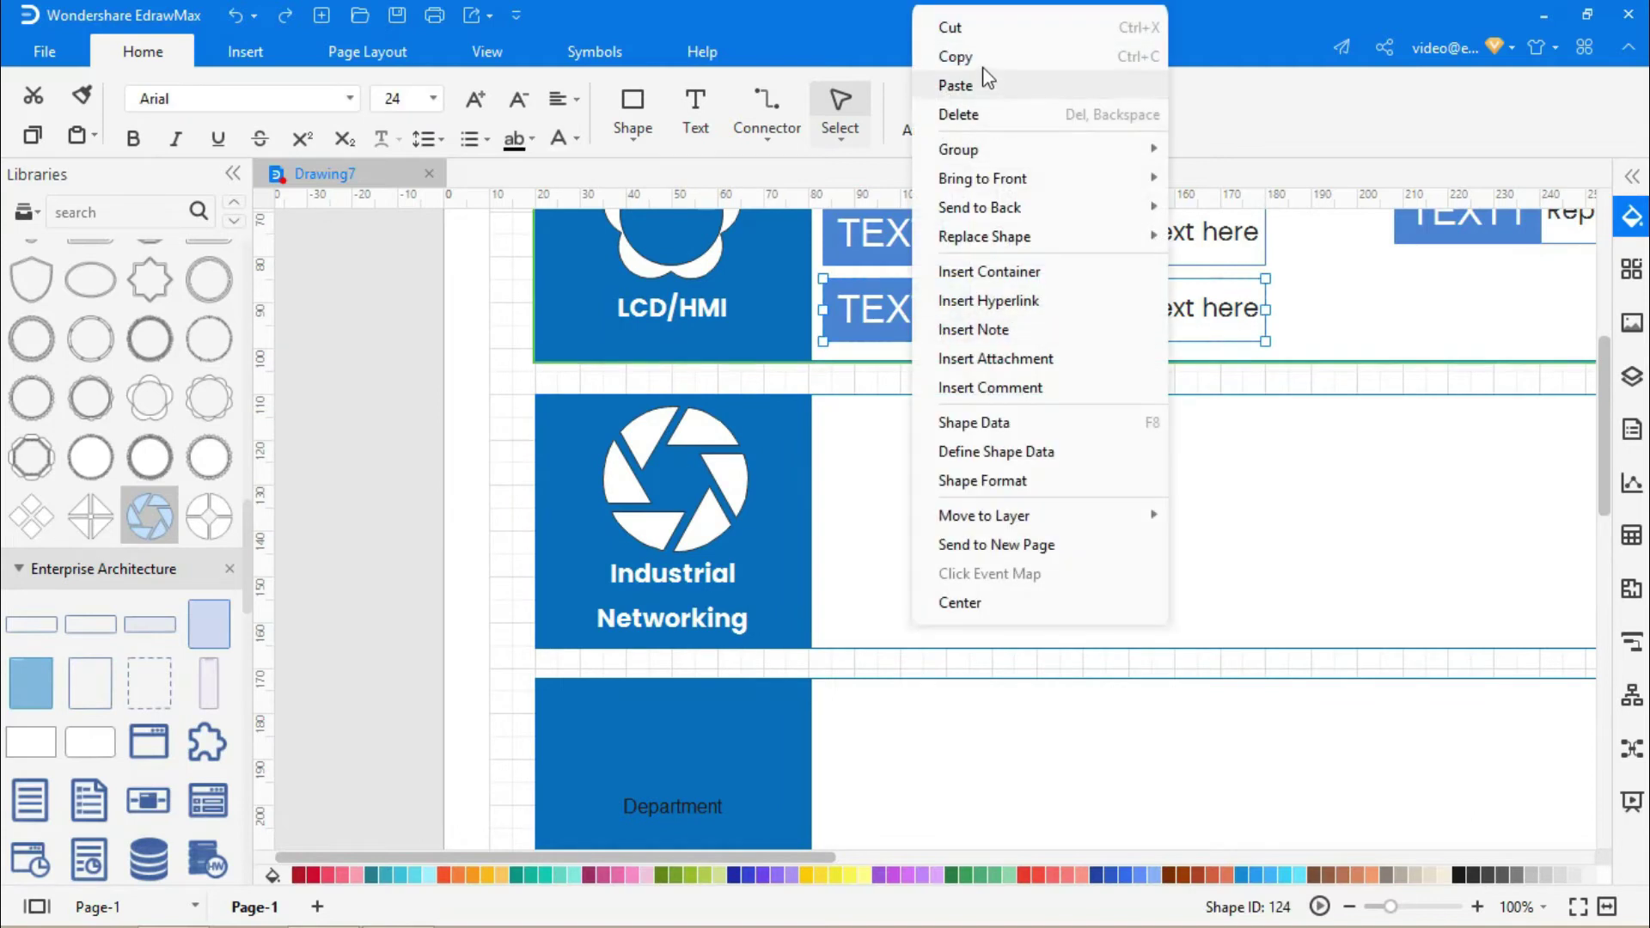
left_click(976, 57)
left_click(949, 448)
key("ctrl+v")
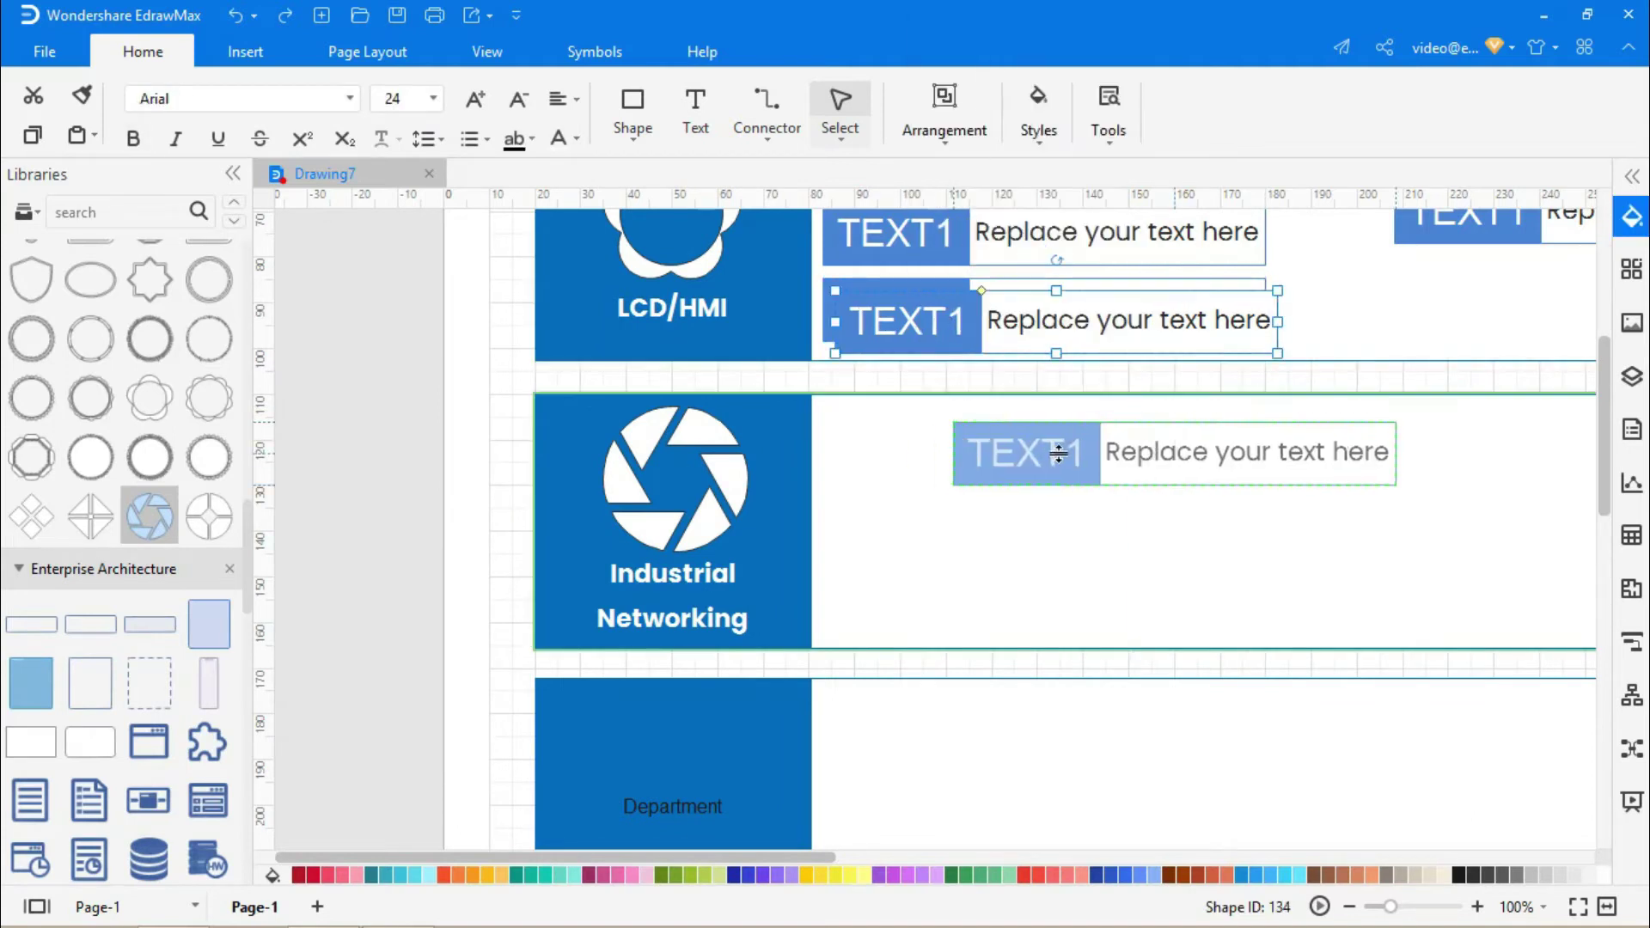
left_click(1023, 597)
key("ctrl+v")
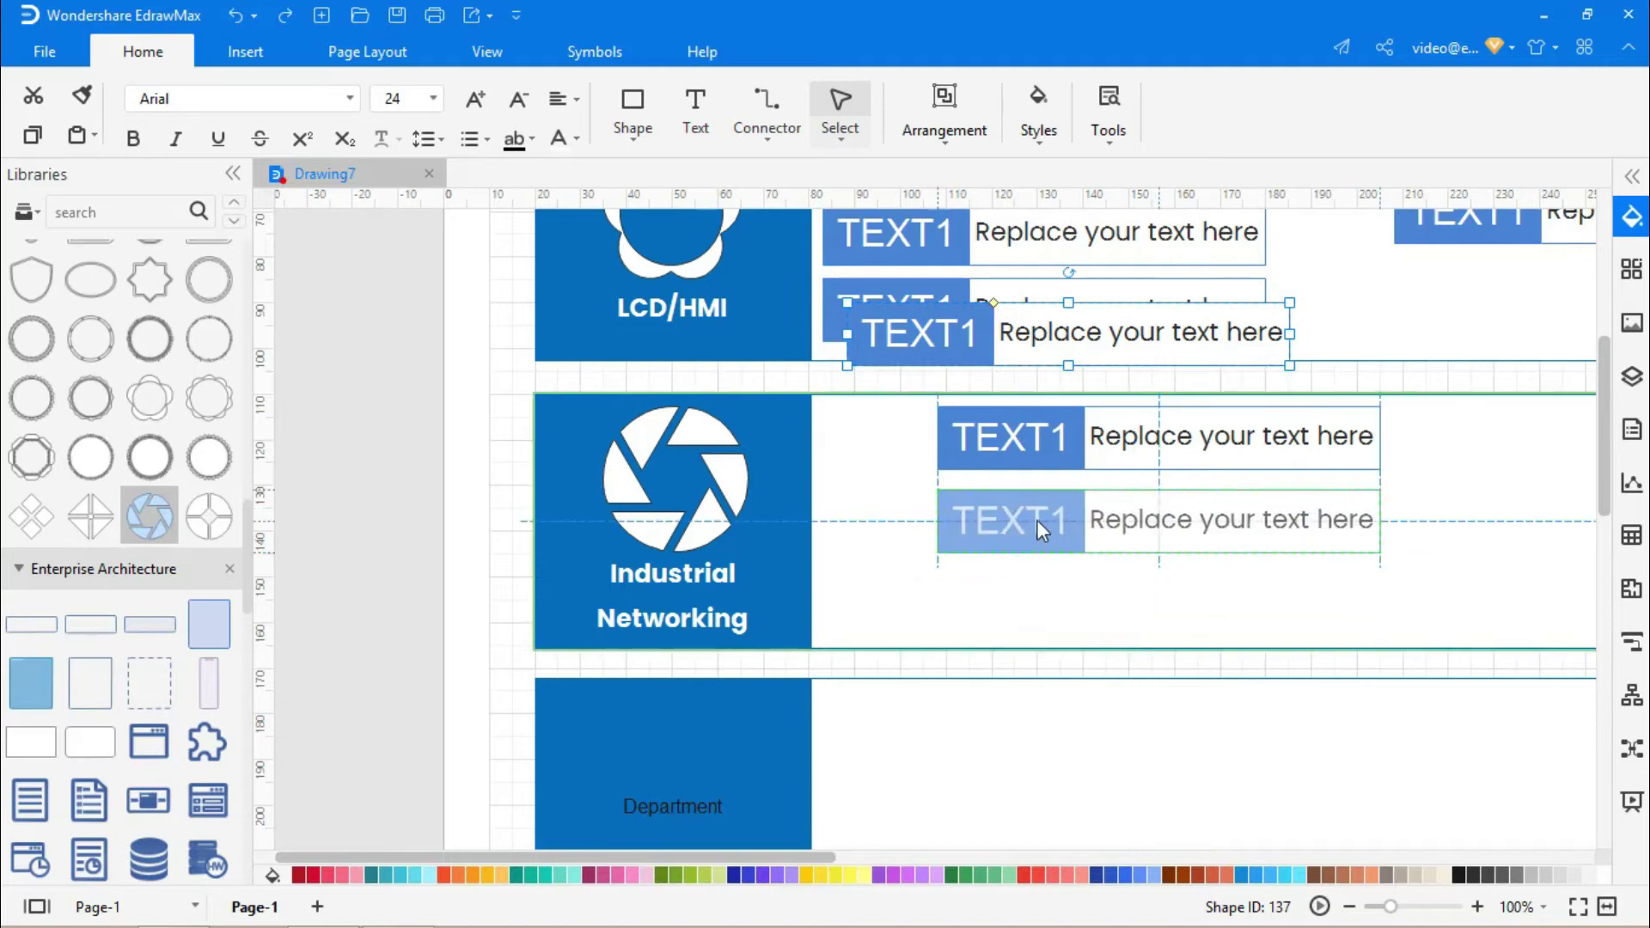
Step: Extend the Industrial Networking lane to match the LCD/HMI lane and stack two more TEXT1 blocks toward its far end
left_click_drag(776, 854, 1029, 854)
left_click_drag(1138, 521, 1516, 520)
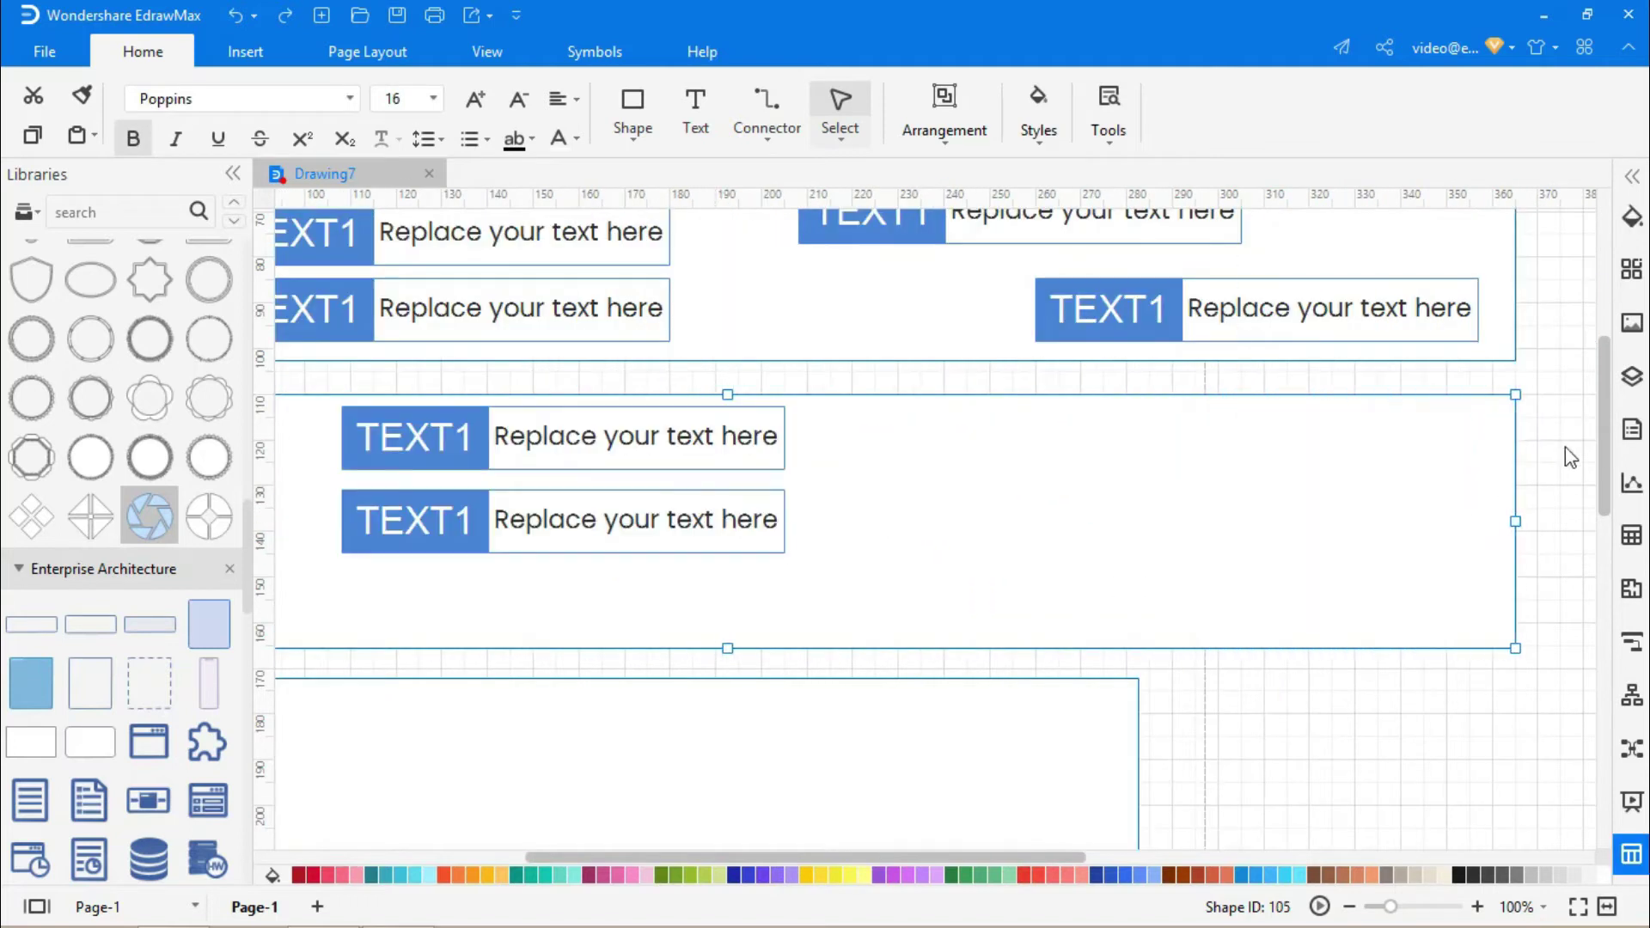
key("ctrl+v")
left_click_drag(612, 354, 1287, 599)
key("ctrl+v")
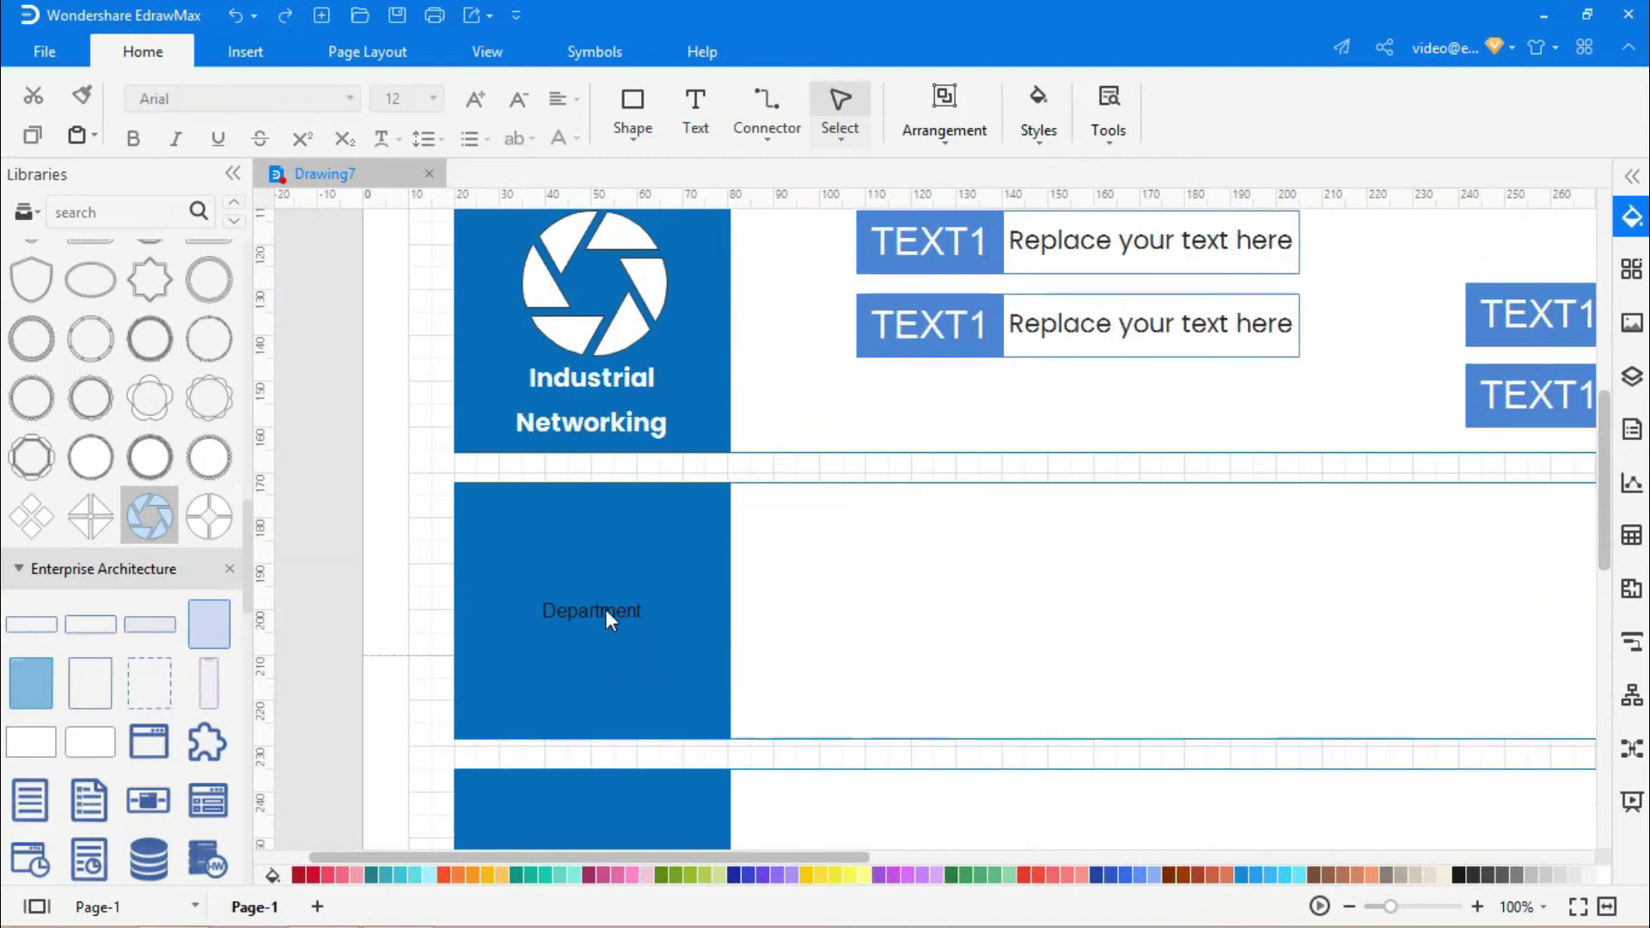
Step: Rename the third swimlane's title as Motor and format it in larger bold Poppins
double_click(605, 611)
type("M")
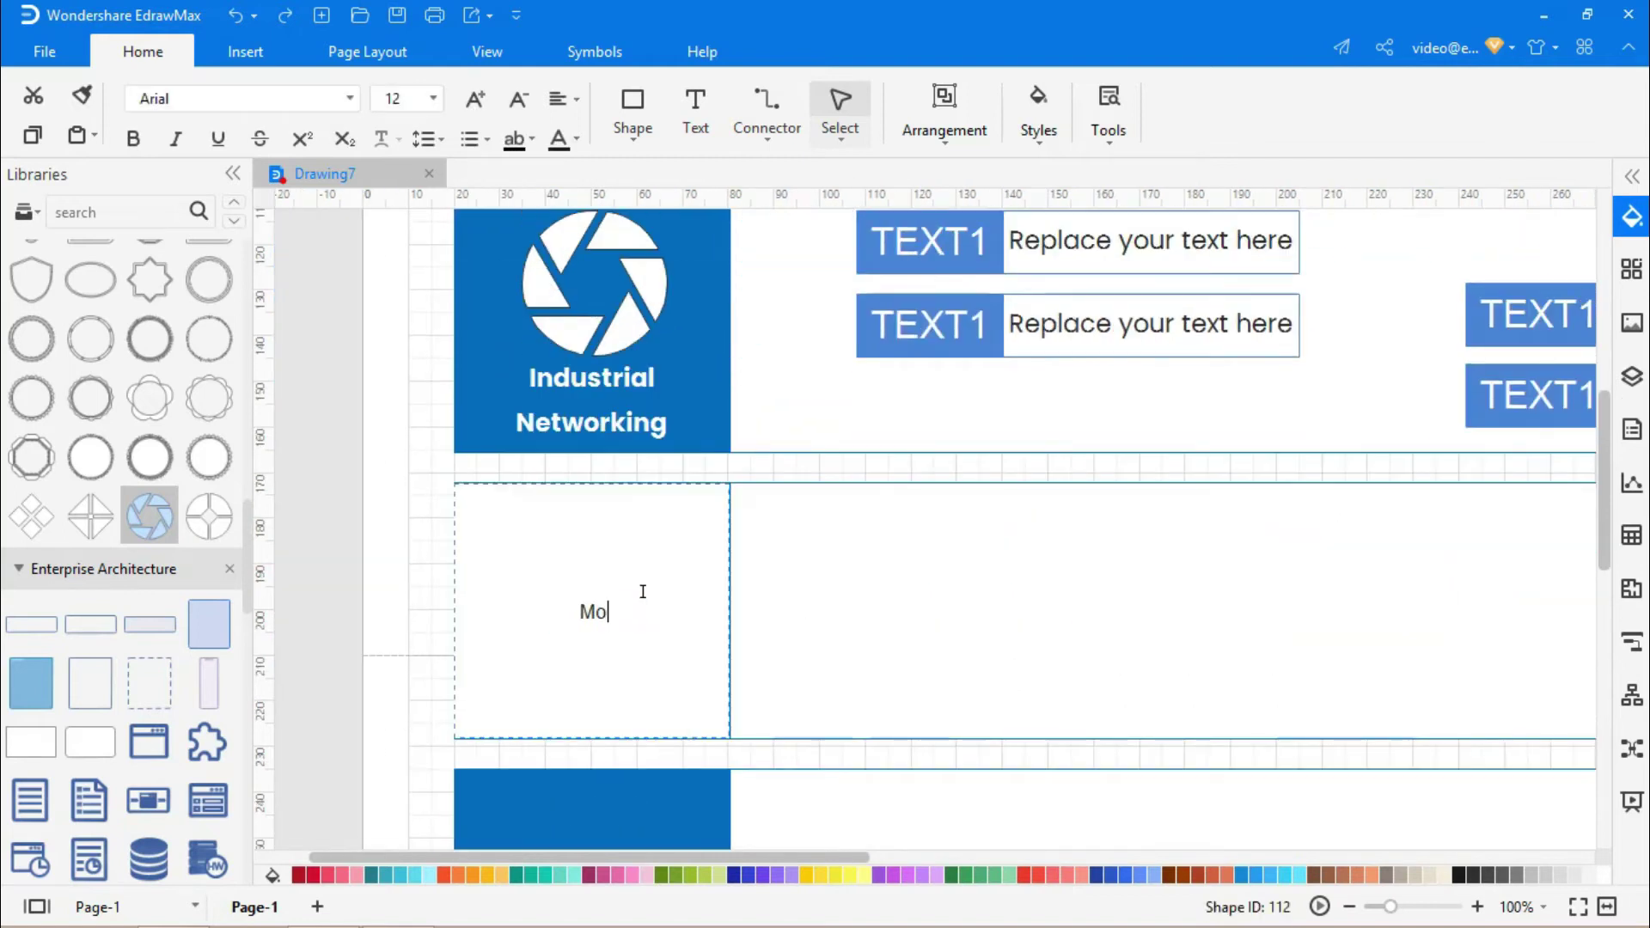
key("ctrl+a")
left_click(349, 98)
double_click(475, 102)
left_click(133, 138)
Step: Shift the Motor title to the lower part of its column with blank lines and color the text white
left_click(554, 611)
key("Return")
key("Return")
key("Return")
key("ctrl+a")
left_click(583, 421)
Step: Place a calendar icon above the Motor title and enlarge it to about 32 mm wide
scroll(120, 516, "down", 5)
left_click_drag(30, 662, 589, 586)
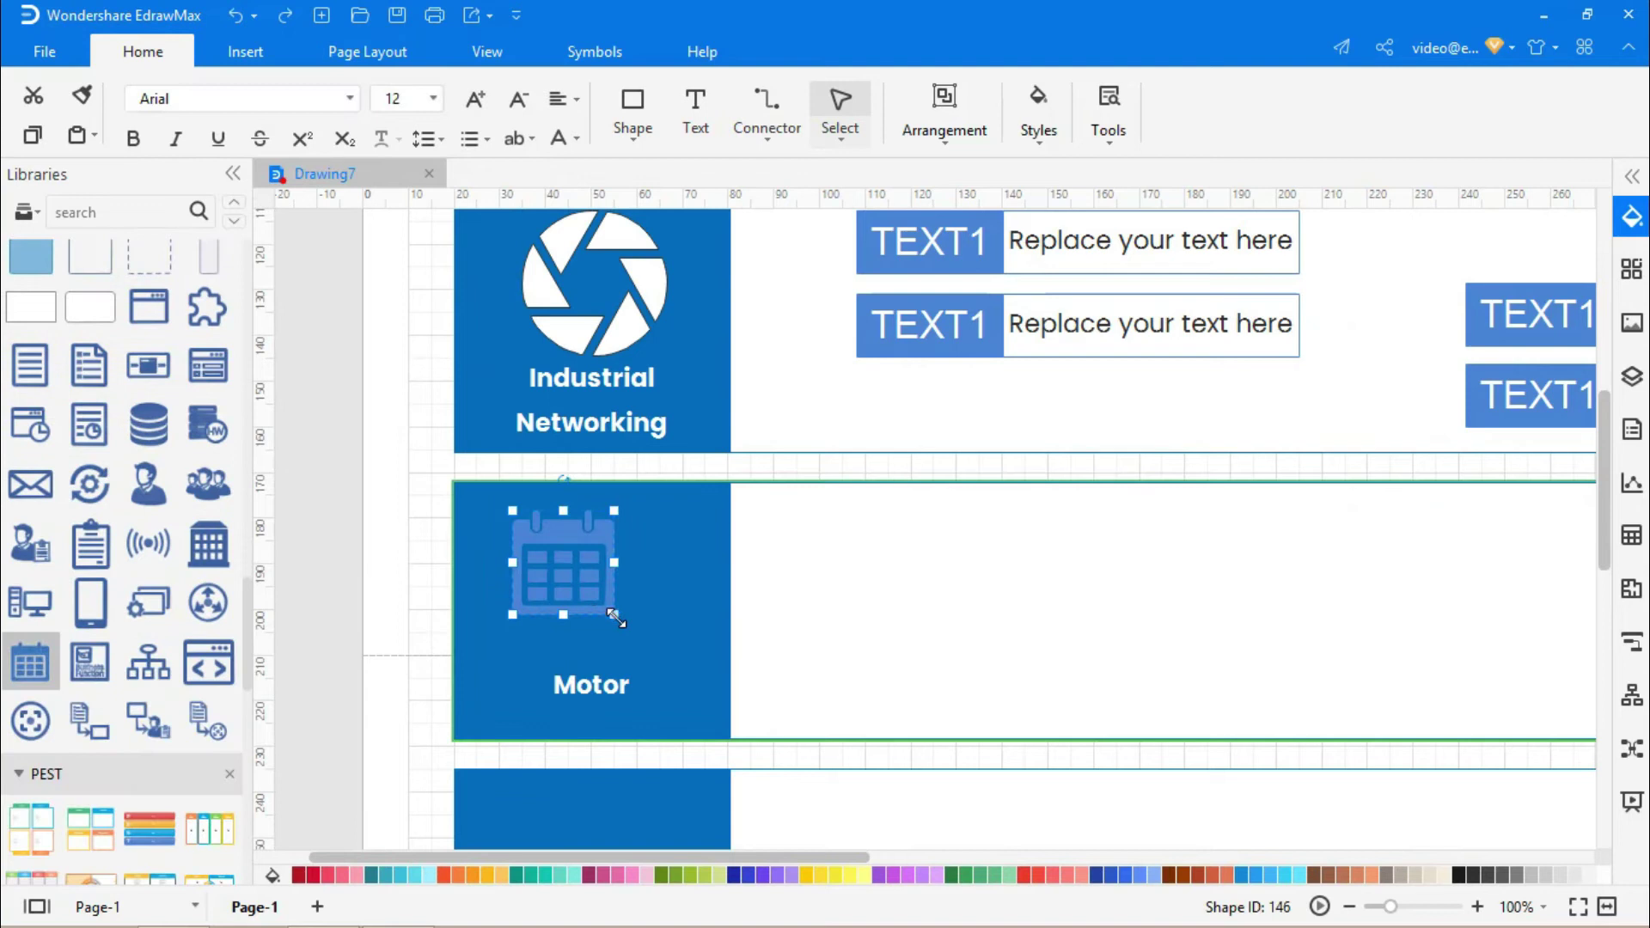
left_click_drag(655, 641, 653, 640)
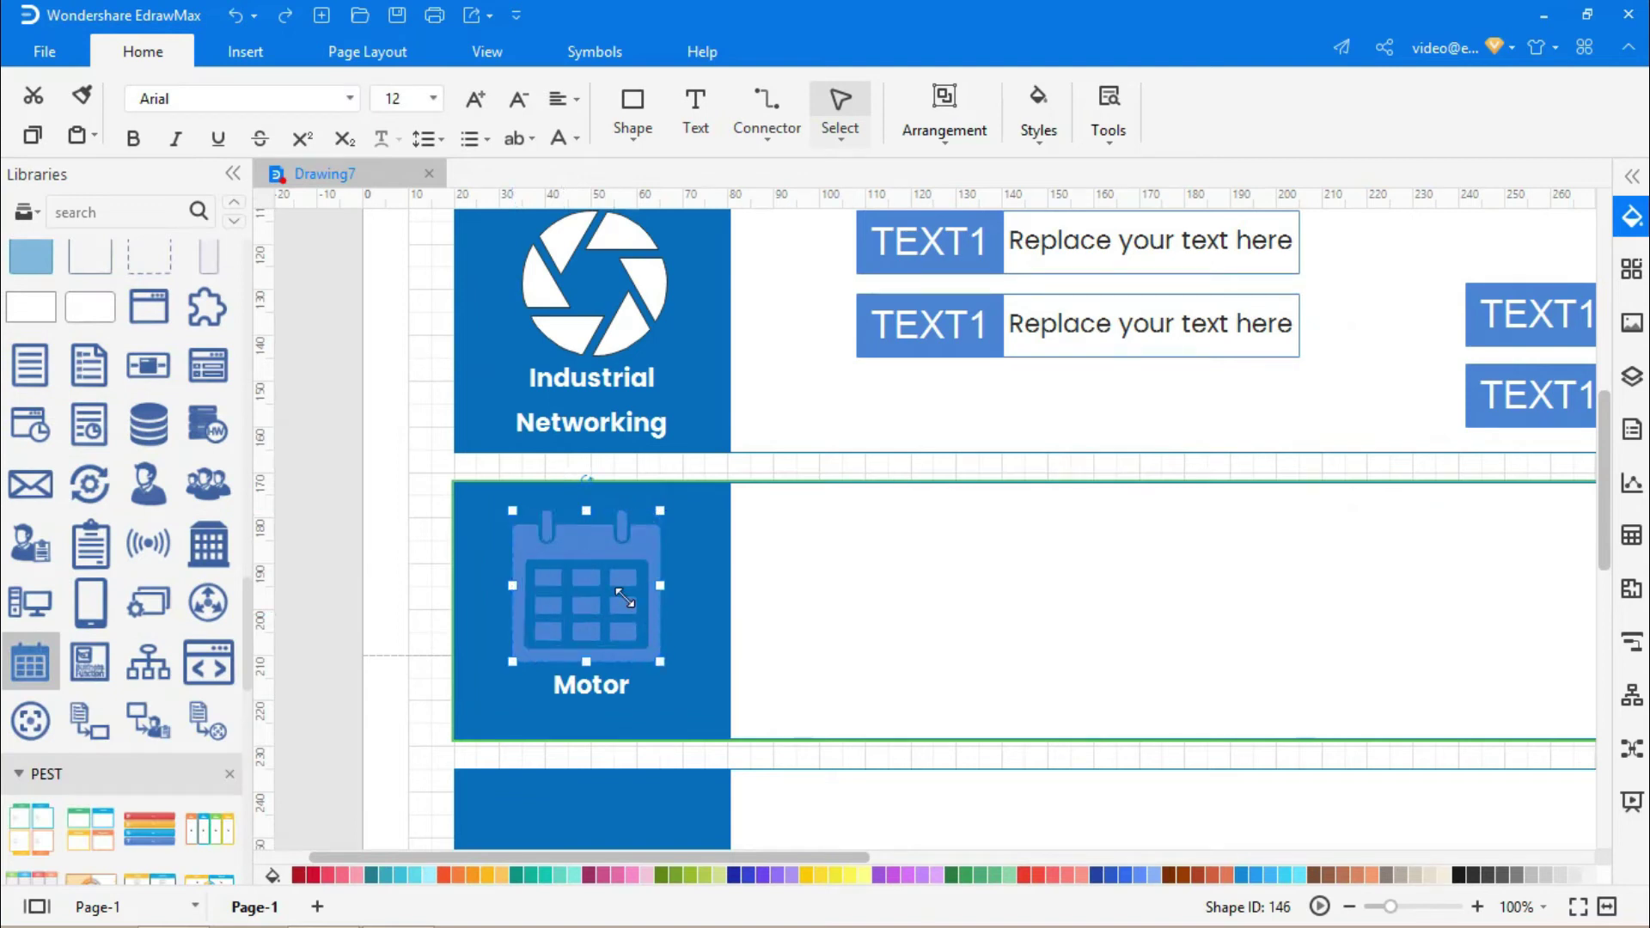
Step: Change the calendar icon's solid fill color to white
right_click(627, 599)
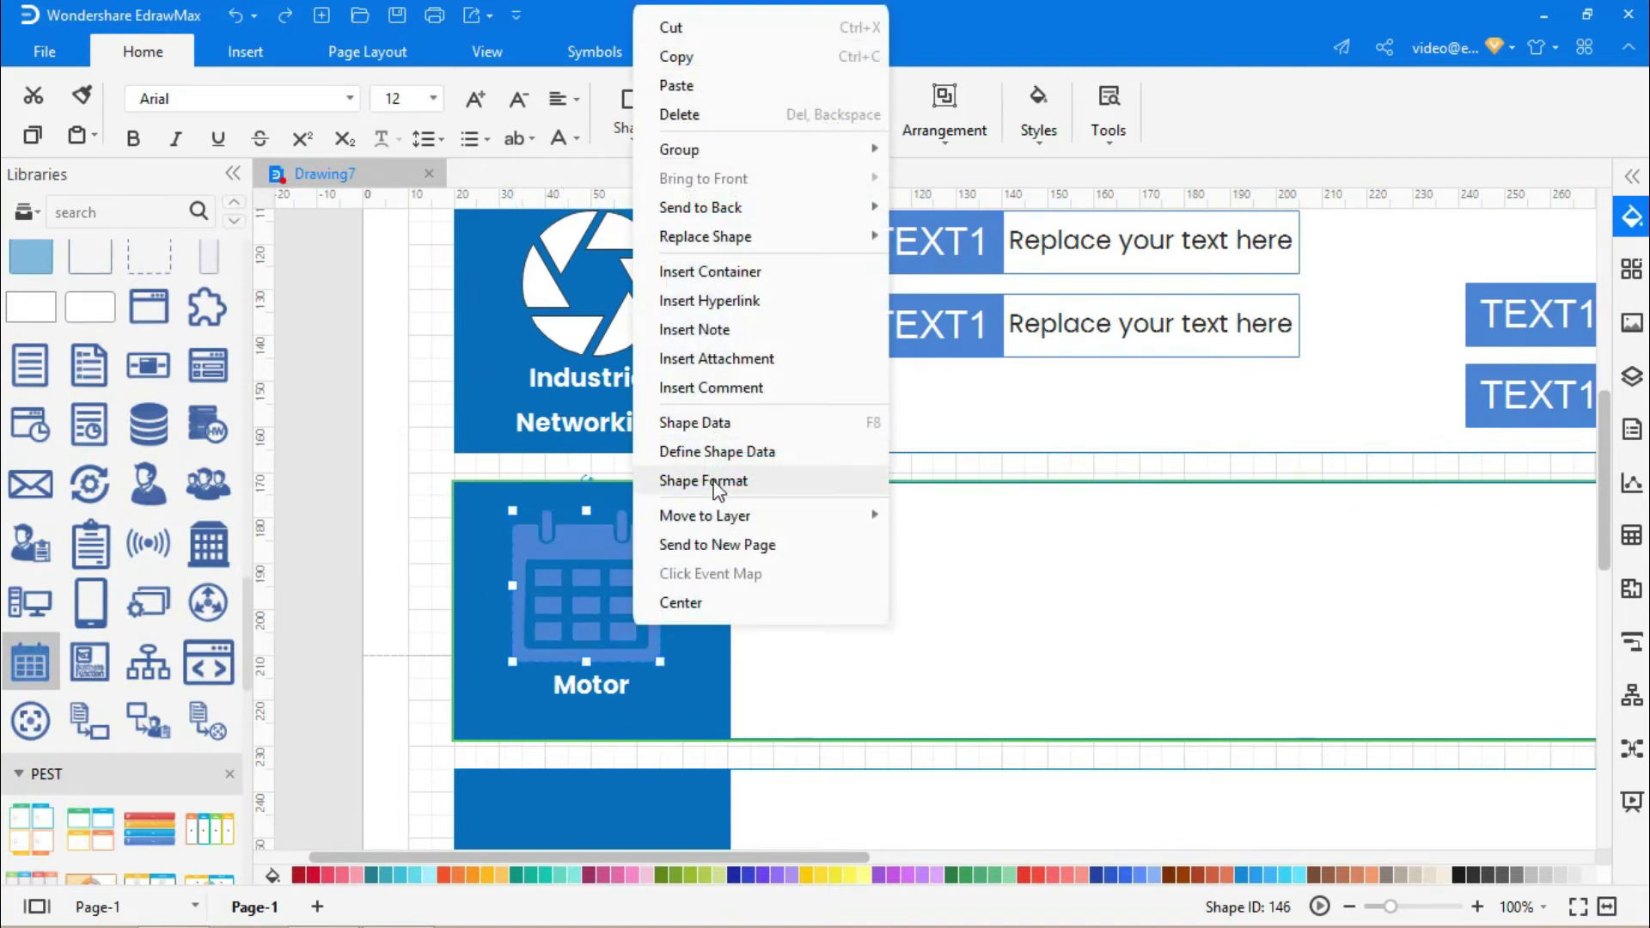
left_click(714, 484)
left_click(1590, 488)
left_click(1403, 560)
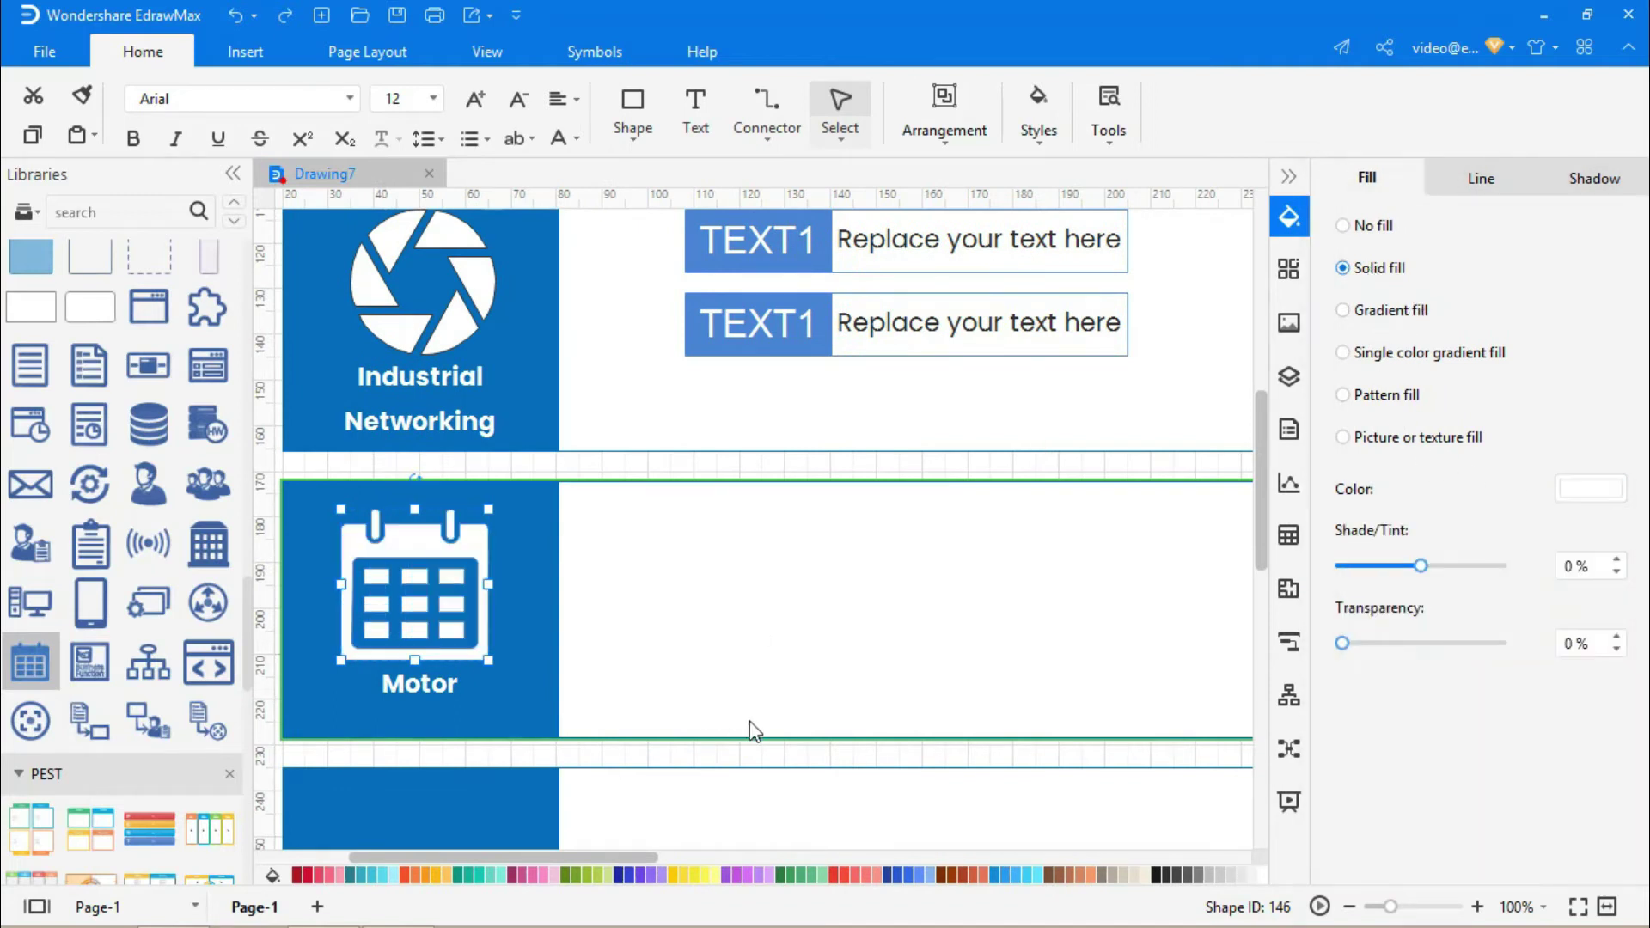
left_click(1289, 178)
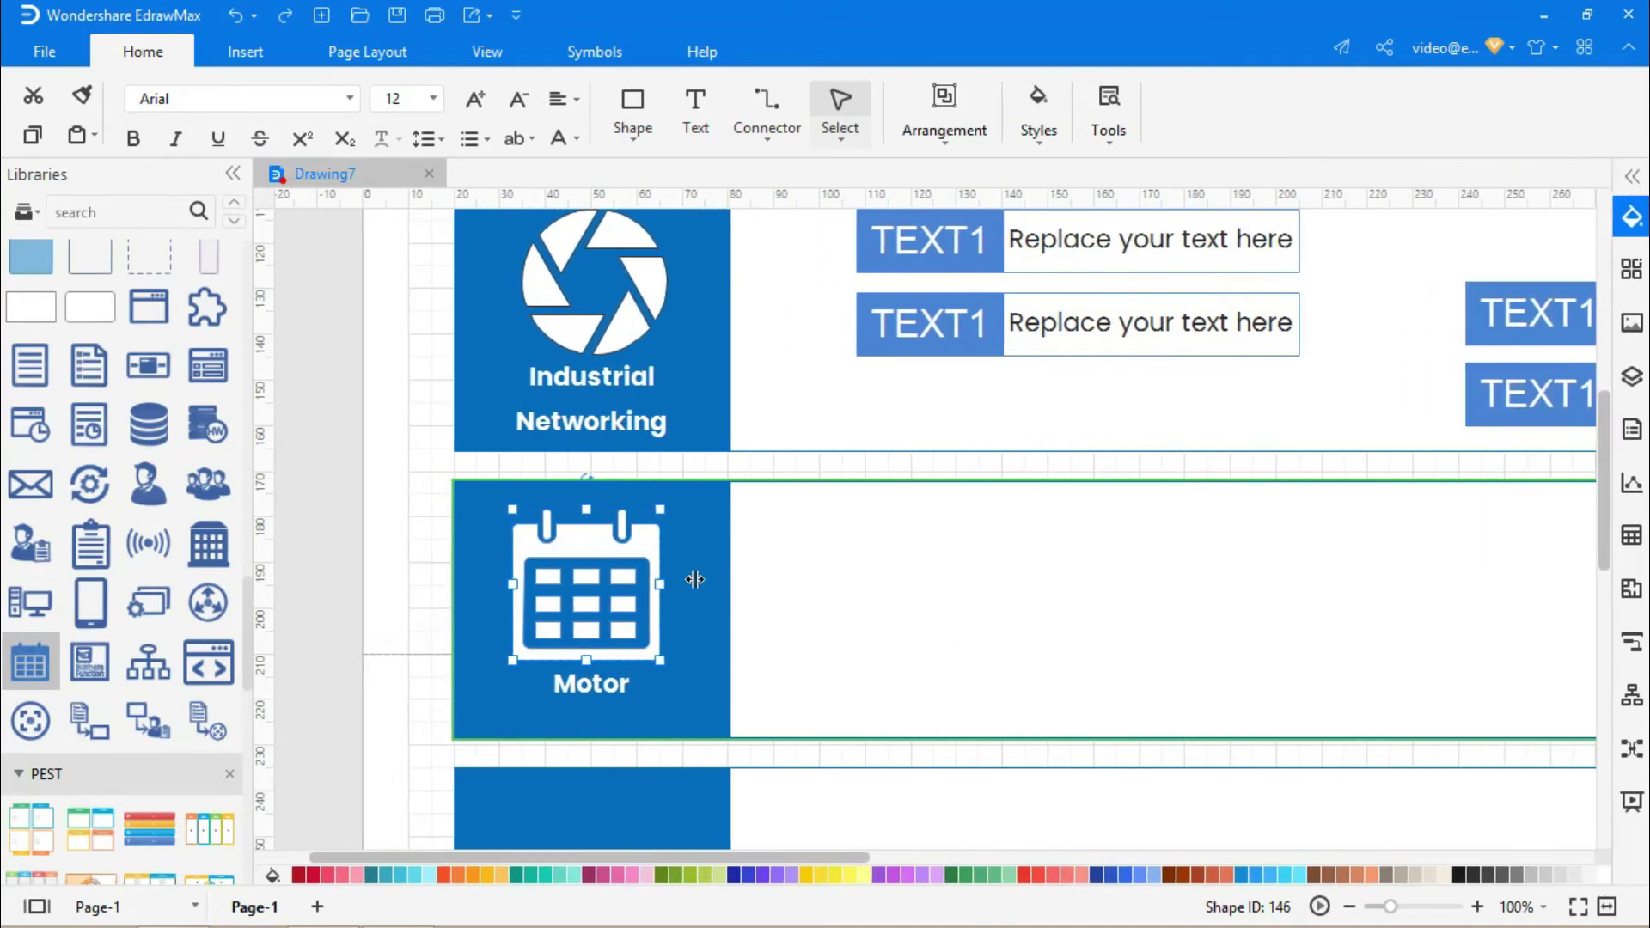
Step: Copy a TEXT1 block and place three copies in the Motor lane, the lower two offset further from the title
left_click(385, 609)
right_click(949, 347)
left_click(1002, 55)
left_click(870, 583)
key("ctrl+v")
left_click_drag(929, 348, 981, 608)
key("ctrl+v")
key("ctrl+v")
left_click_drag(963, 371, 994, 690)
Step: Extend the Motor lane to match the lanes above and place another TEXT1 block toward its far end
left_click_drag(837, 855, 1009, 855)
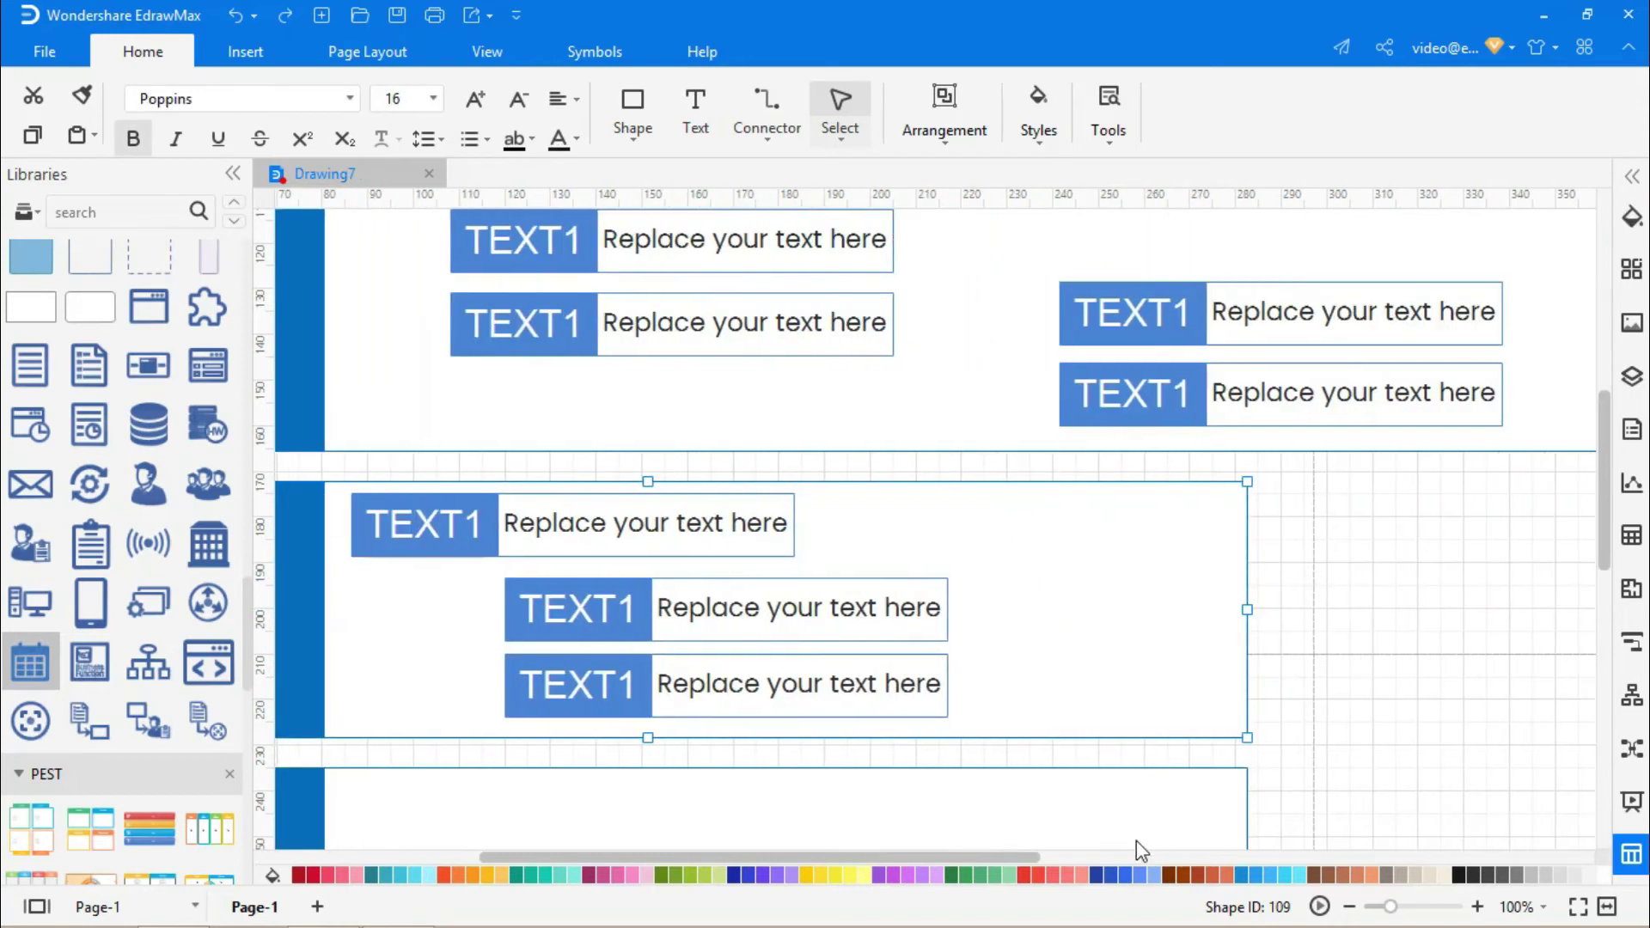
left_click_drag(1151, 835, 1246, 835)
left_click_drag(1020, 610, 1397, 564)
key("ctrl+v")
left_click_drag(551, 383, 1150, 608)
Step: Enter the title HMI in the fourth swimlane's title block and set it in Poppins at size 16
scroll(1162, 837, "left", 5)
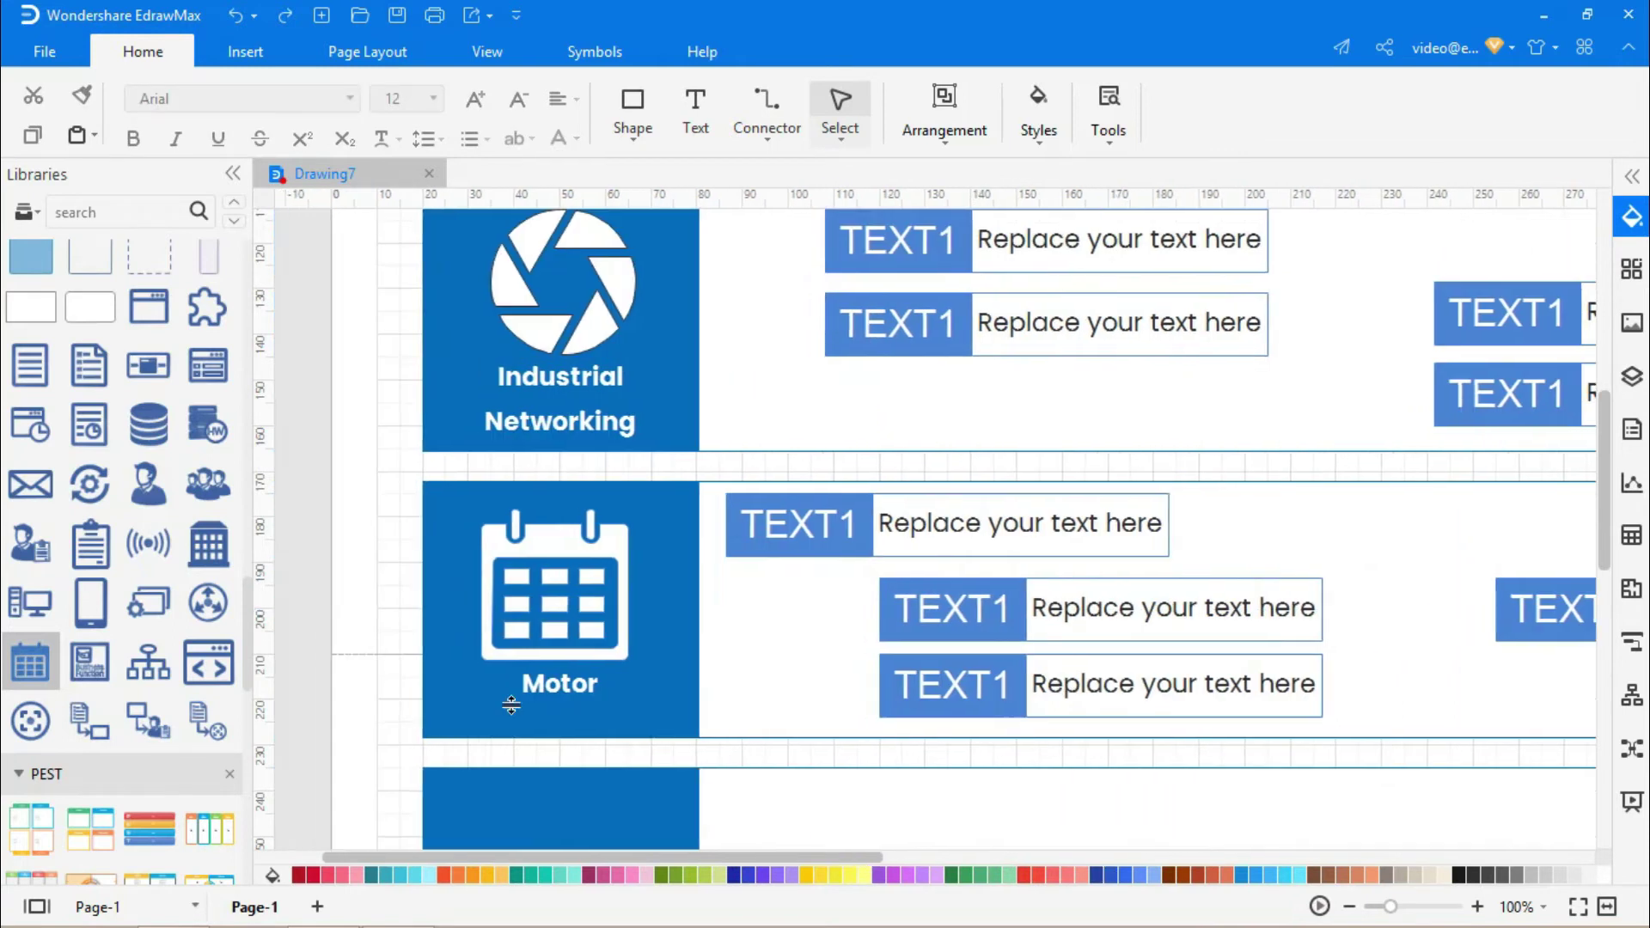
scroll(343, 571, "down", 4)
double_click(539, 600)
type("HMI")
left_click(350, 98)
left_click(302, 178)
left_click(475, 99)
left_click(476, 99)
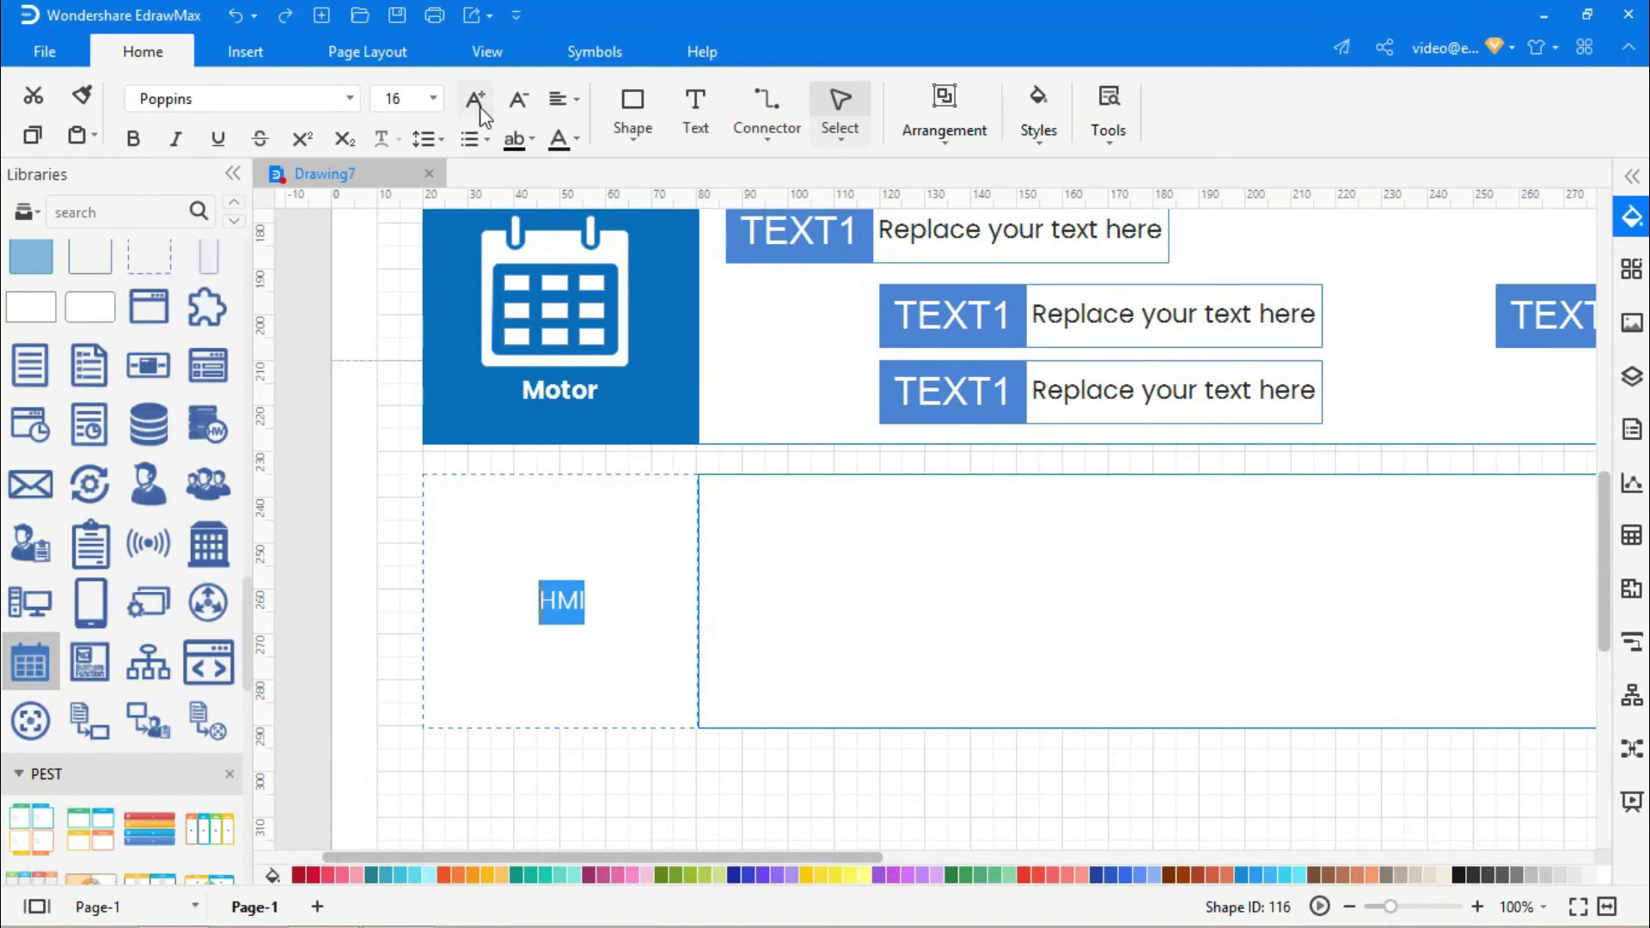
Step: Shift the HMI title toward the lower part of its block with blank lines above it and make its text bold and white
left_click(537, 601)
key("Return")
key("Return")
key("Return")
left_click_drag(538, 677, 641, 685)
left_click(575, 138)
left_click(582, 230)
left_click(383, 532)
Step: Place a circular-arrows gear icon about 32 mm wide above the HMI title and change its solid fill to white
left_click_drag(101, 496, 527, 559)
left_click(1632, 176)
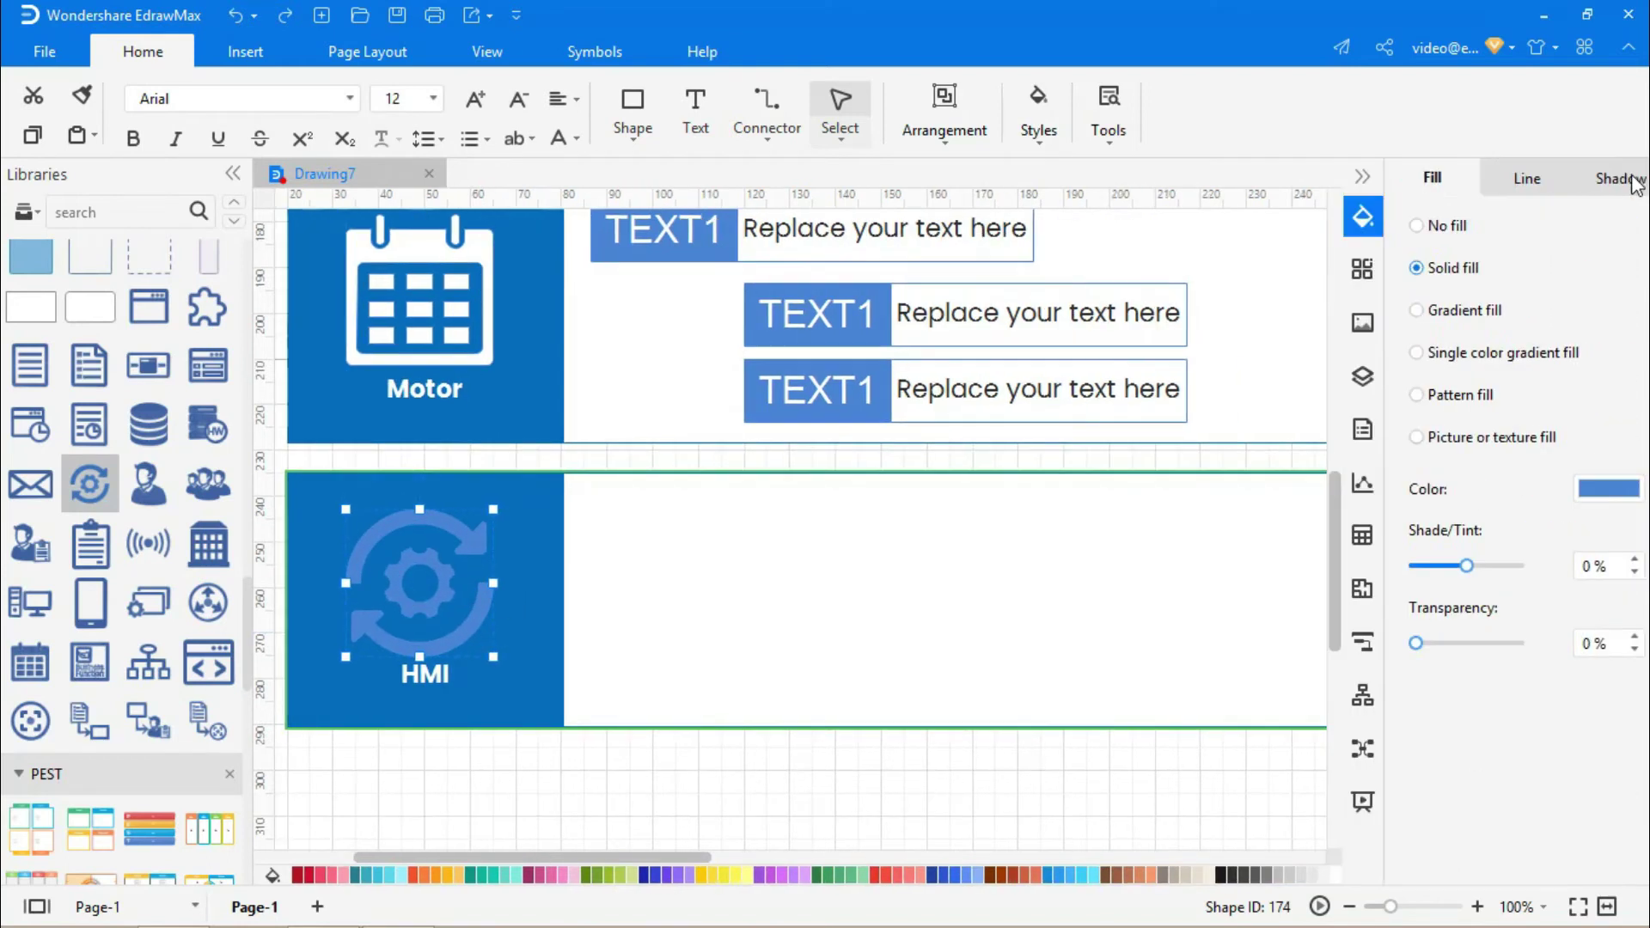
left_click(1595, 483)
left_click(1372, 566)
left_click(687, 838)
Step: Copy a TEXT1 block and place two copies, one below the other, near the title end of the HMI lane
right_click(842, 386)
left_click(918, 66)
left_click(662, 775)
left_click(1288, 176)
left_click_drag(971, 395, 866, 533)
key("ctrl+v")
left_click_drag(954, 412, 823, 606)
left_click(795, 692)
Step: Extend the HMI lane so its far edge lines up with the lanes above
left_click_drag(762, 857, 978, 857)
left_click_drag(1109, 599, 1484, 563)
left_click(1533, 484)
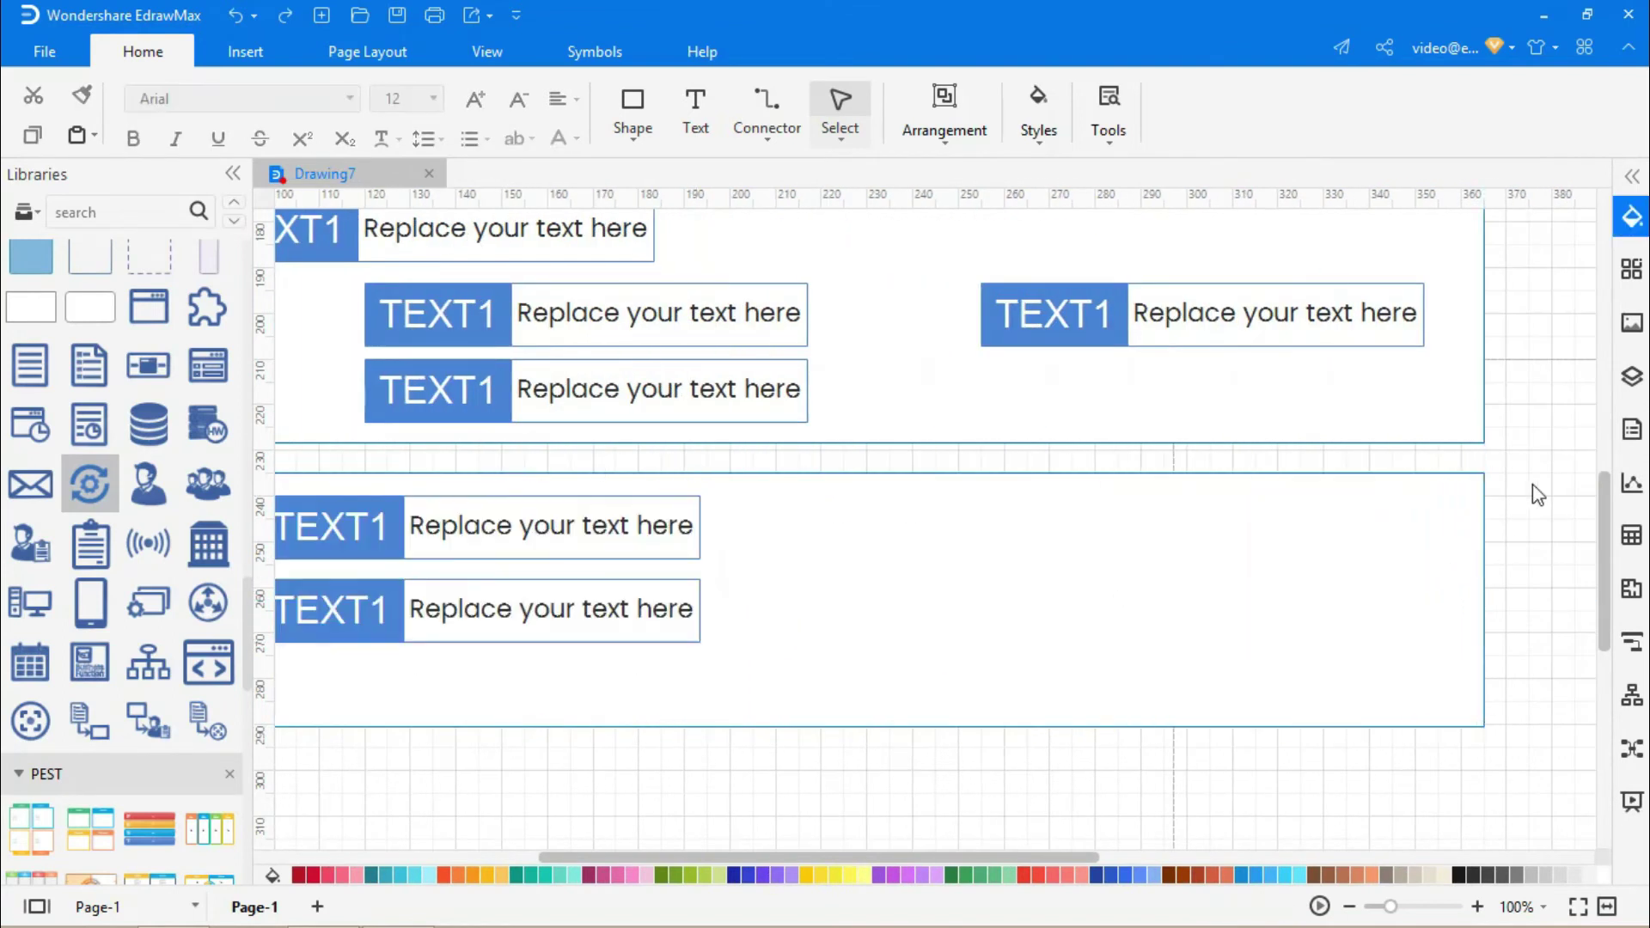
Step: Place two more TEXT1 blocks toward the far end of the HMI lane, staggered with the lower one closer to the title
key("ctrl+v")
left_click_drag(748, 435, 1364, 548)
left_click(1551, 512)
key("ctrl+v")
left_click_drag(692, 437, 1132, 657)
left_click(1562, 587)
left_click_drag(916, 857, 698, 857)
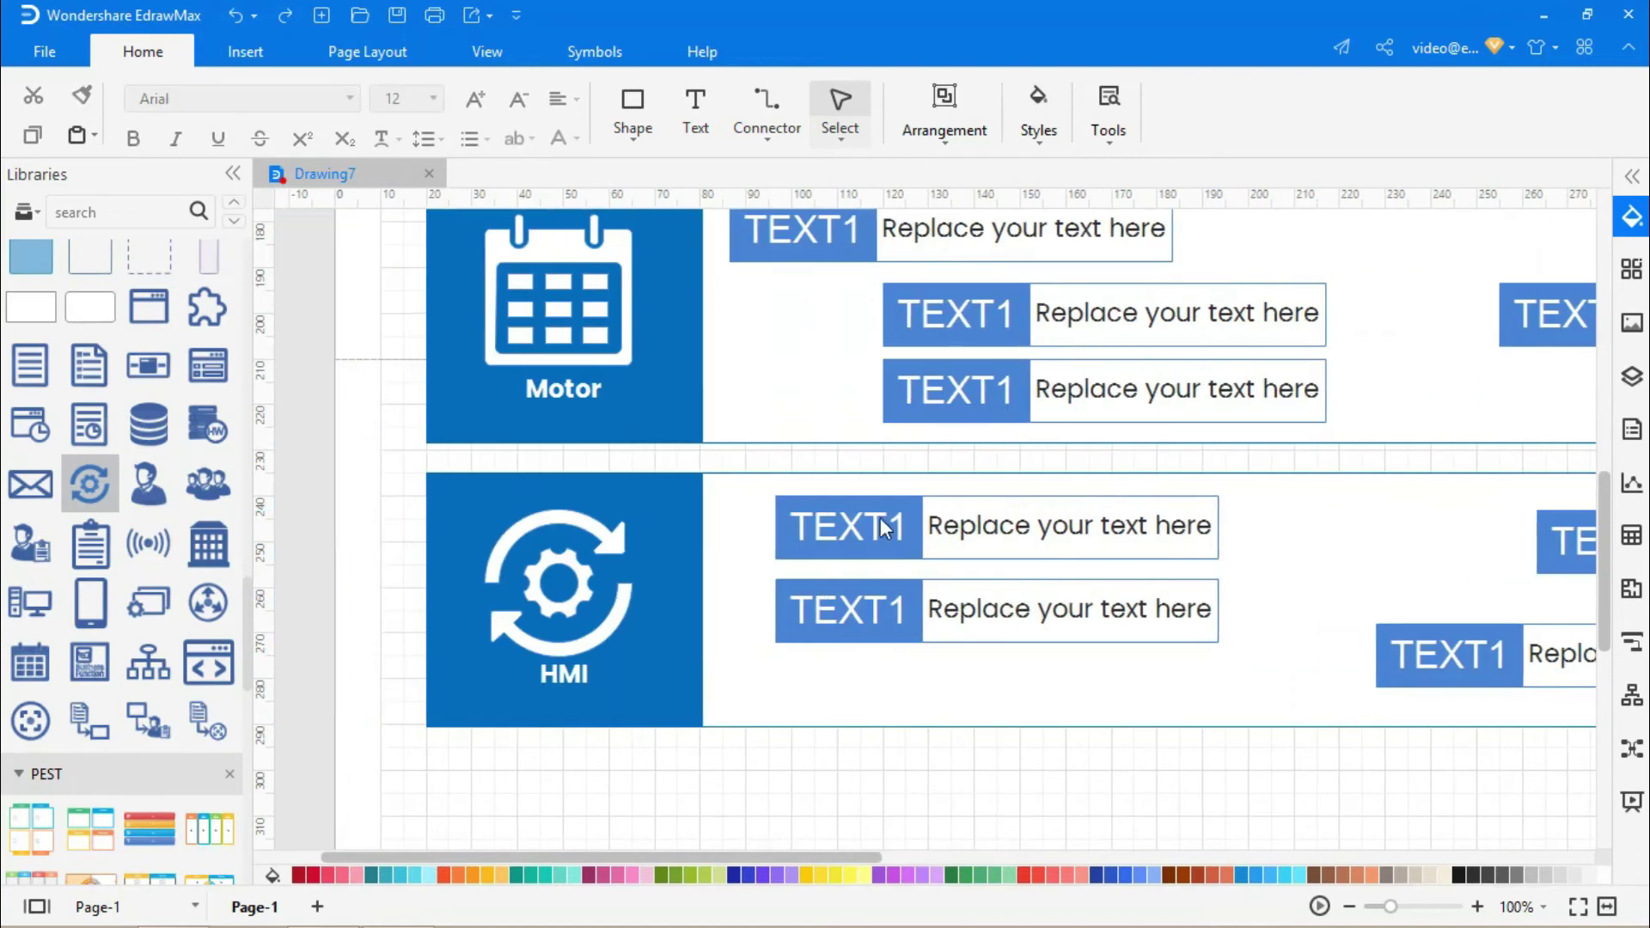
Step: Add a text box about 240 mm wide above the LCD/HMI lane containing "DRAM Technology Roadmap"
scroll(902, 507, "up", 10)
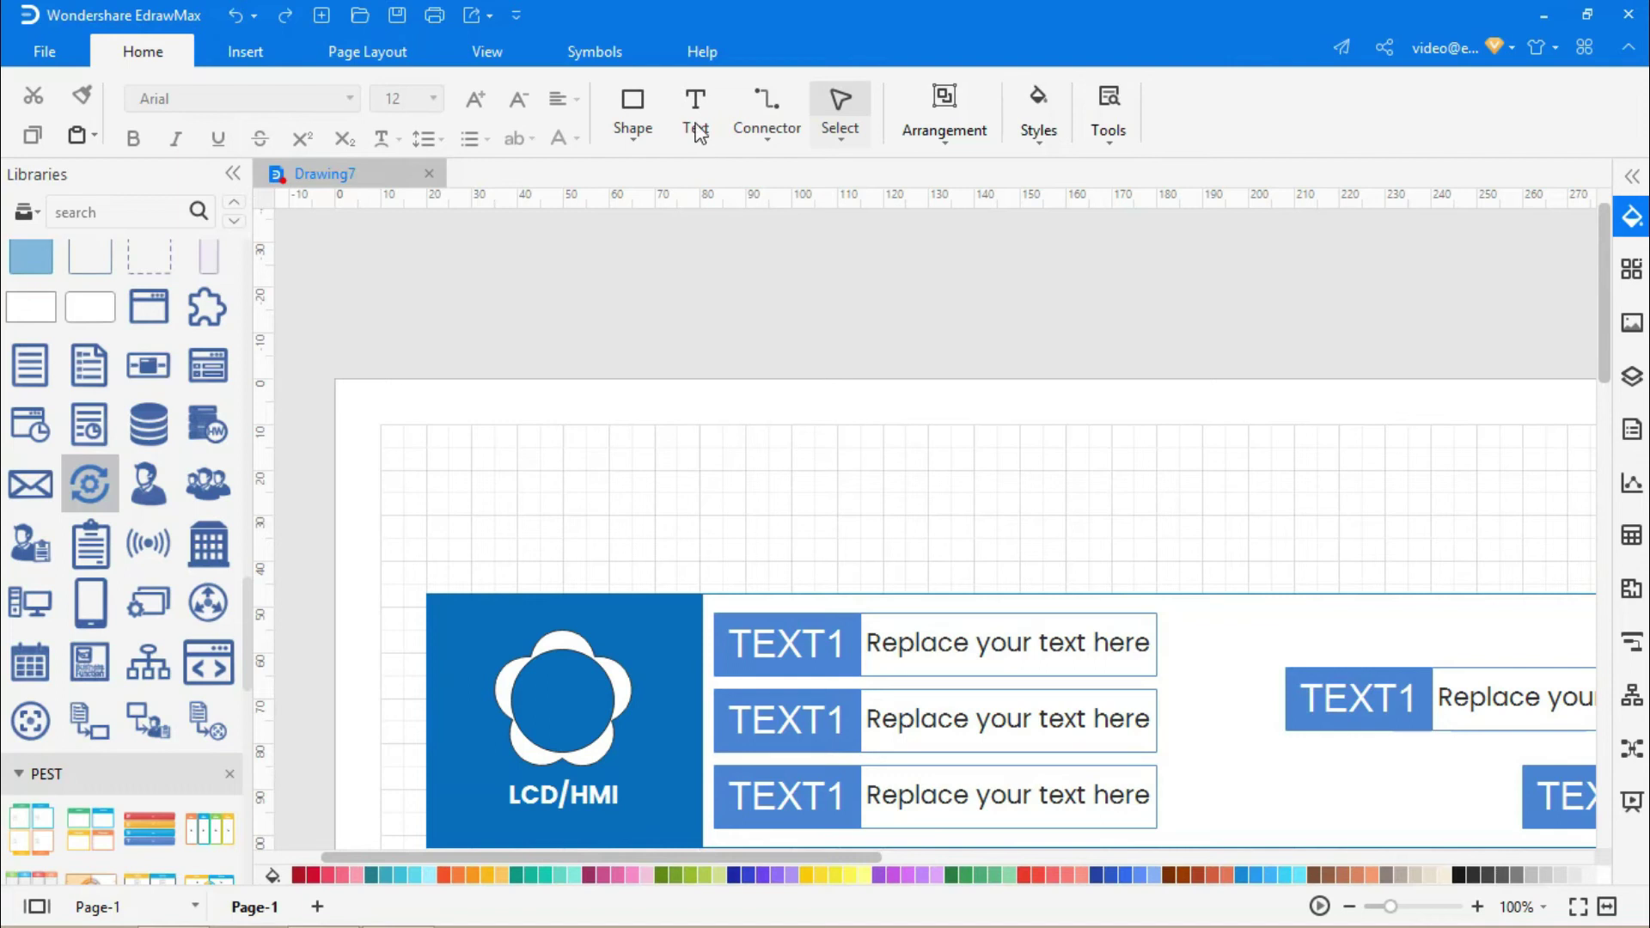
left_click(694, 112)
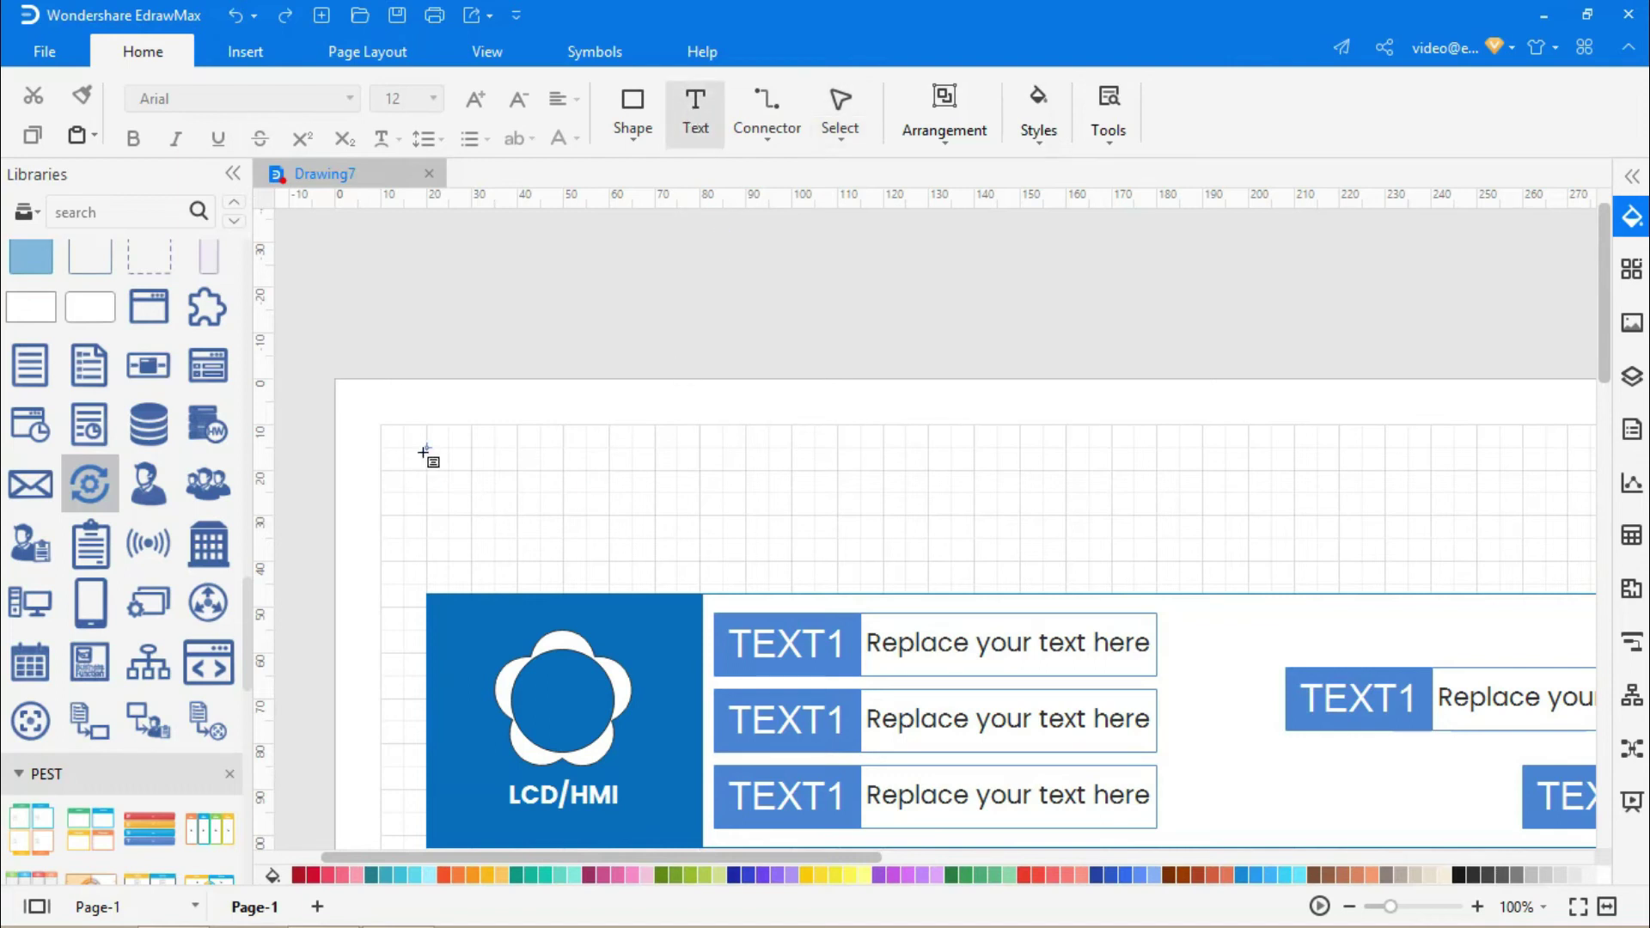
left_click_drag(1275, 544, 1529, 562)
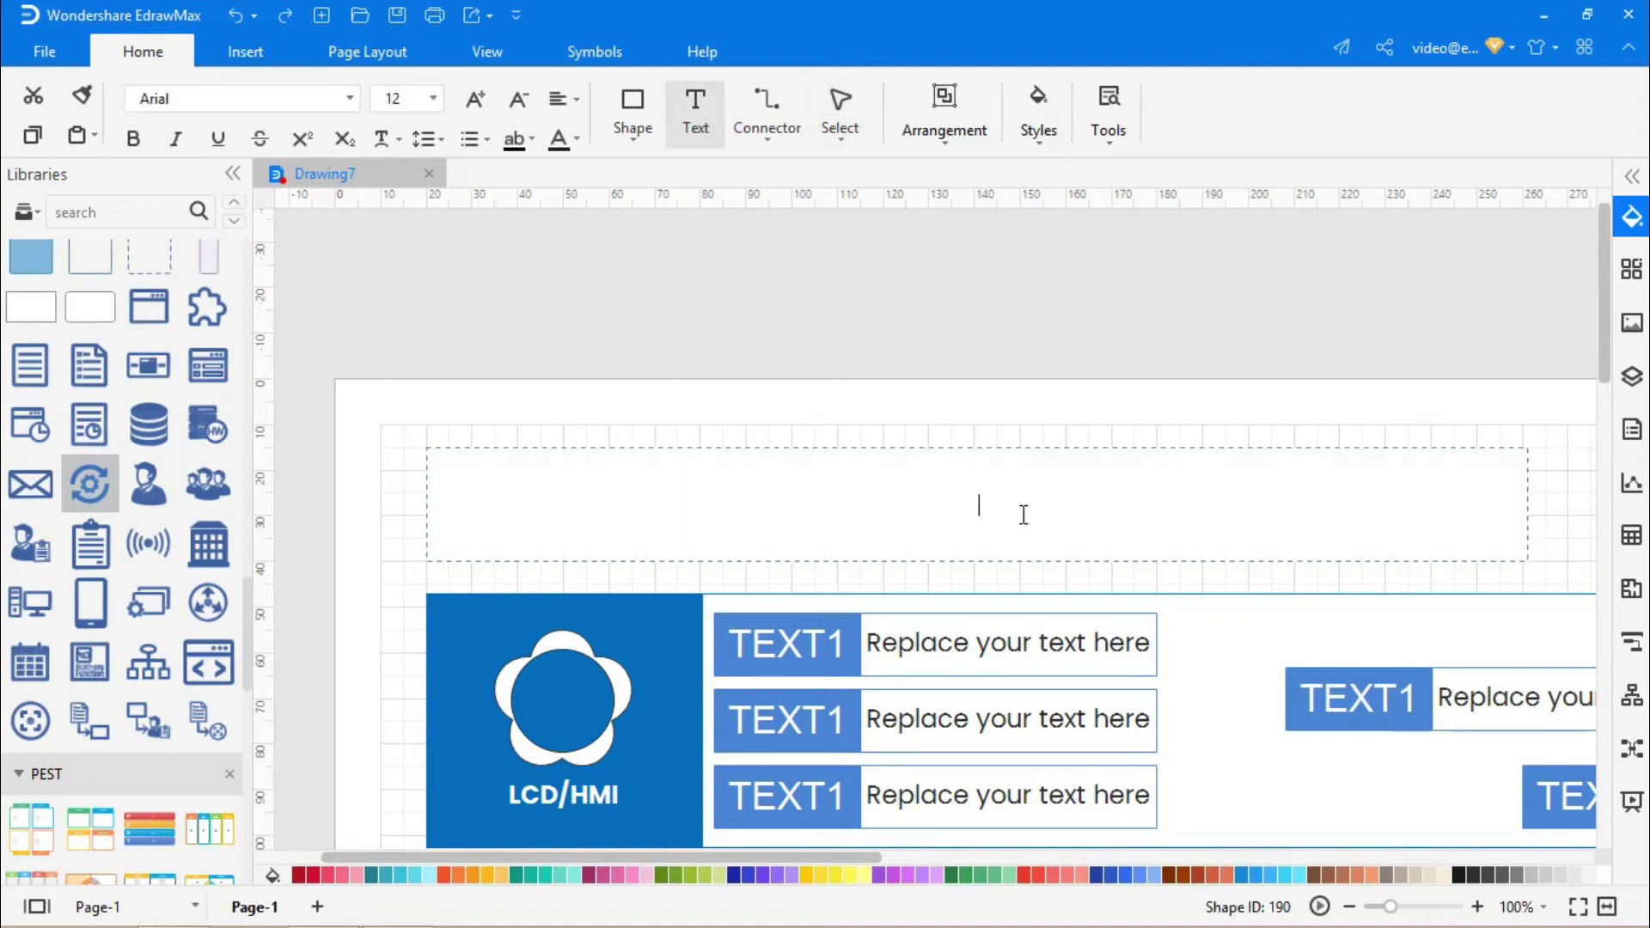
type("DRAM Technology Roadmap")
Step: Format the DRAM Technology Roadmap heading as bold Poppins at size 41 and align it left
key("ctrl+a")
left_click(348, 98)
left_click(172, 154)
left_click(133, 139)
left_click(475, 99)
left_click(475, 99)
left_click(475, 99)
left_click(475, 99)
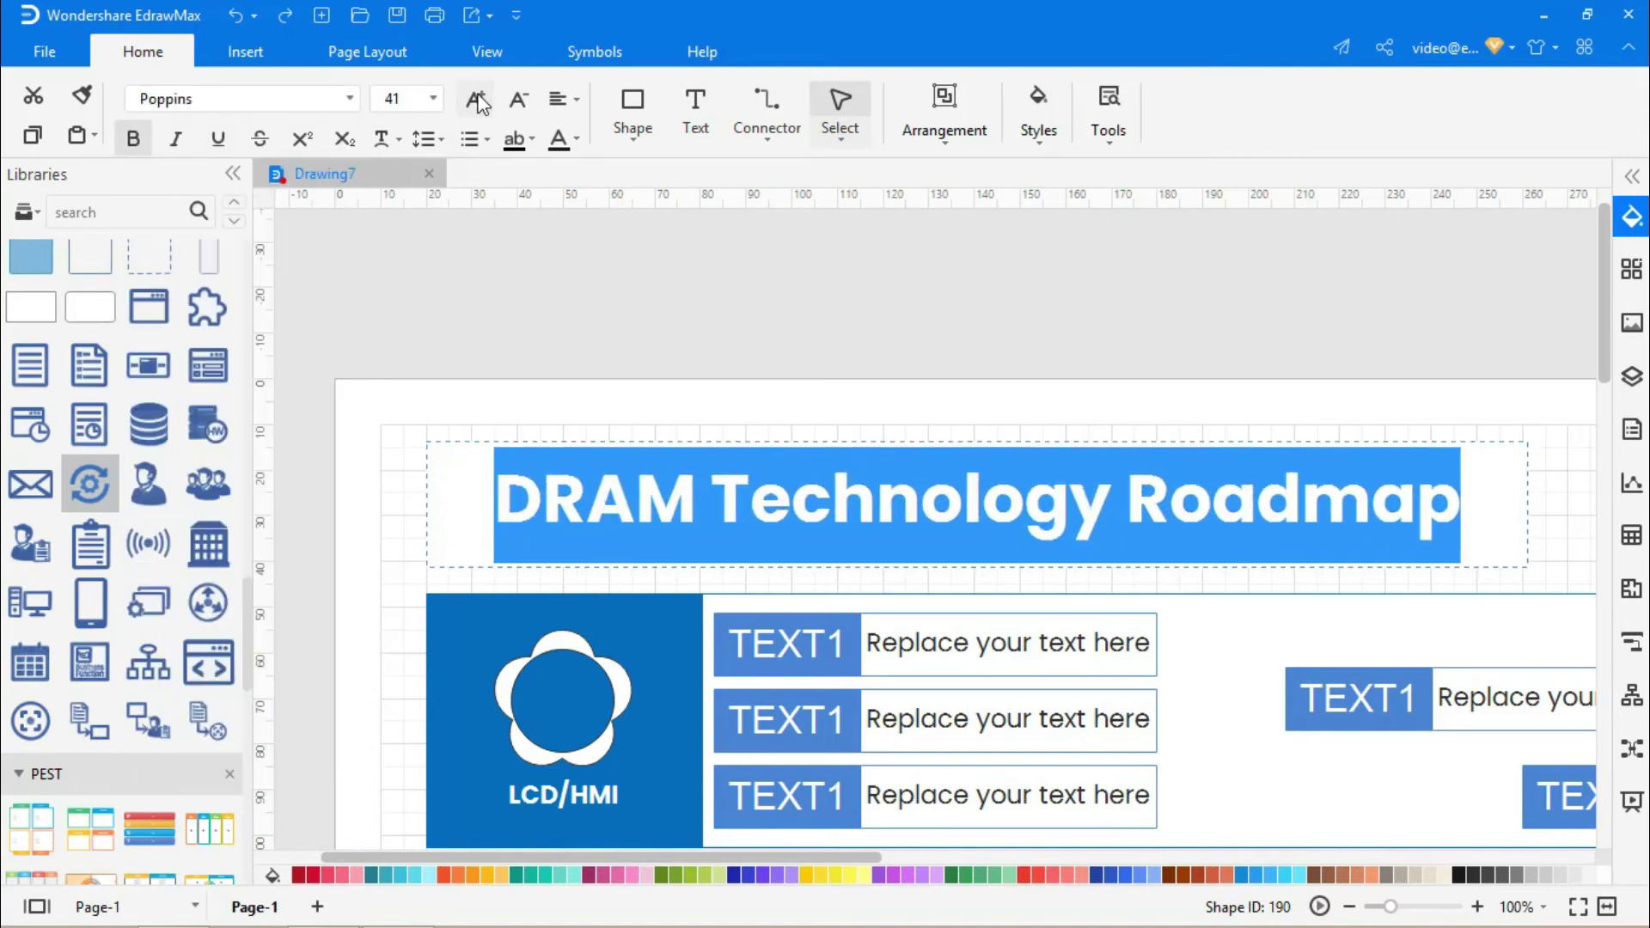
left_click(559, 102)
left_click(590, 180)
left_click(541, 385)
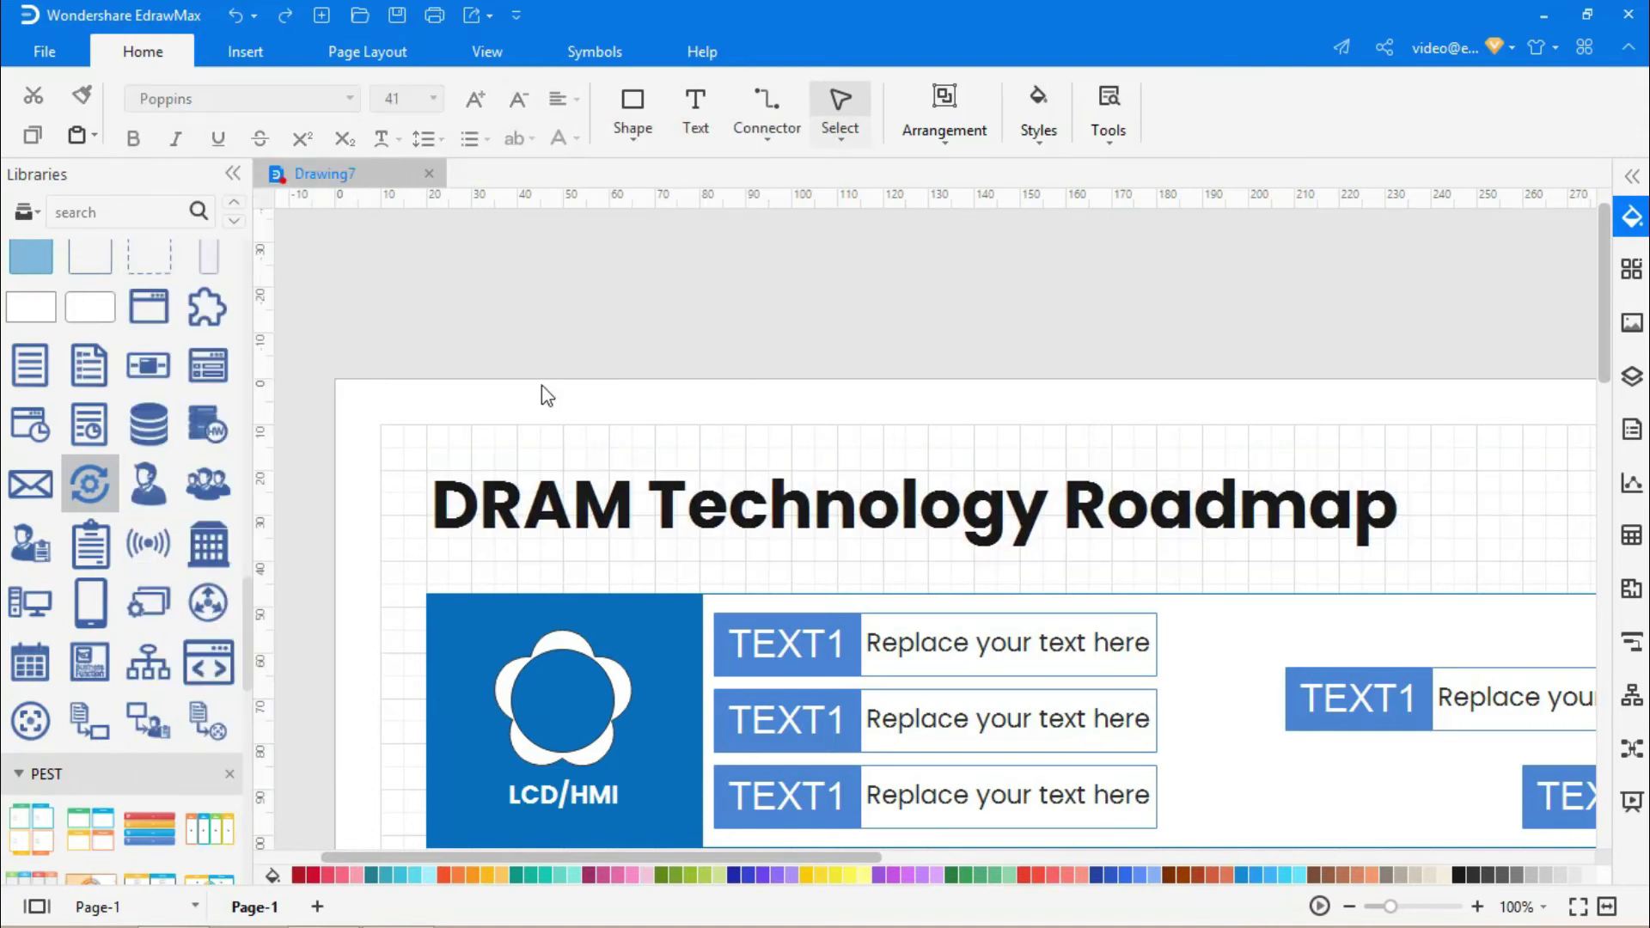
Step: Center the whole drawing on the page and hide the gridlines
left_click(1117, 144)
left_click(1110, 218)
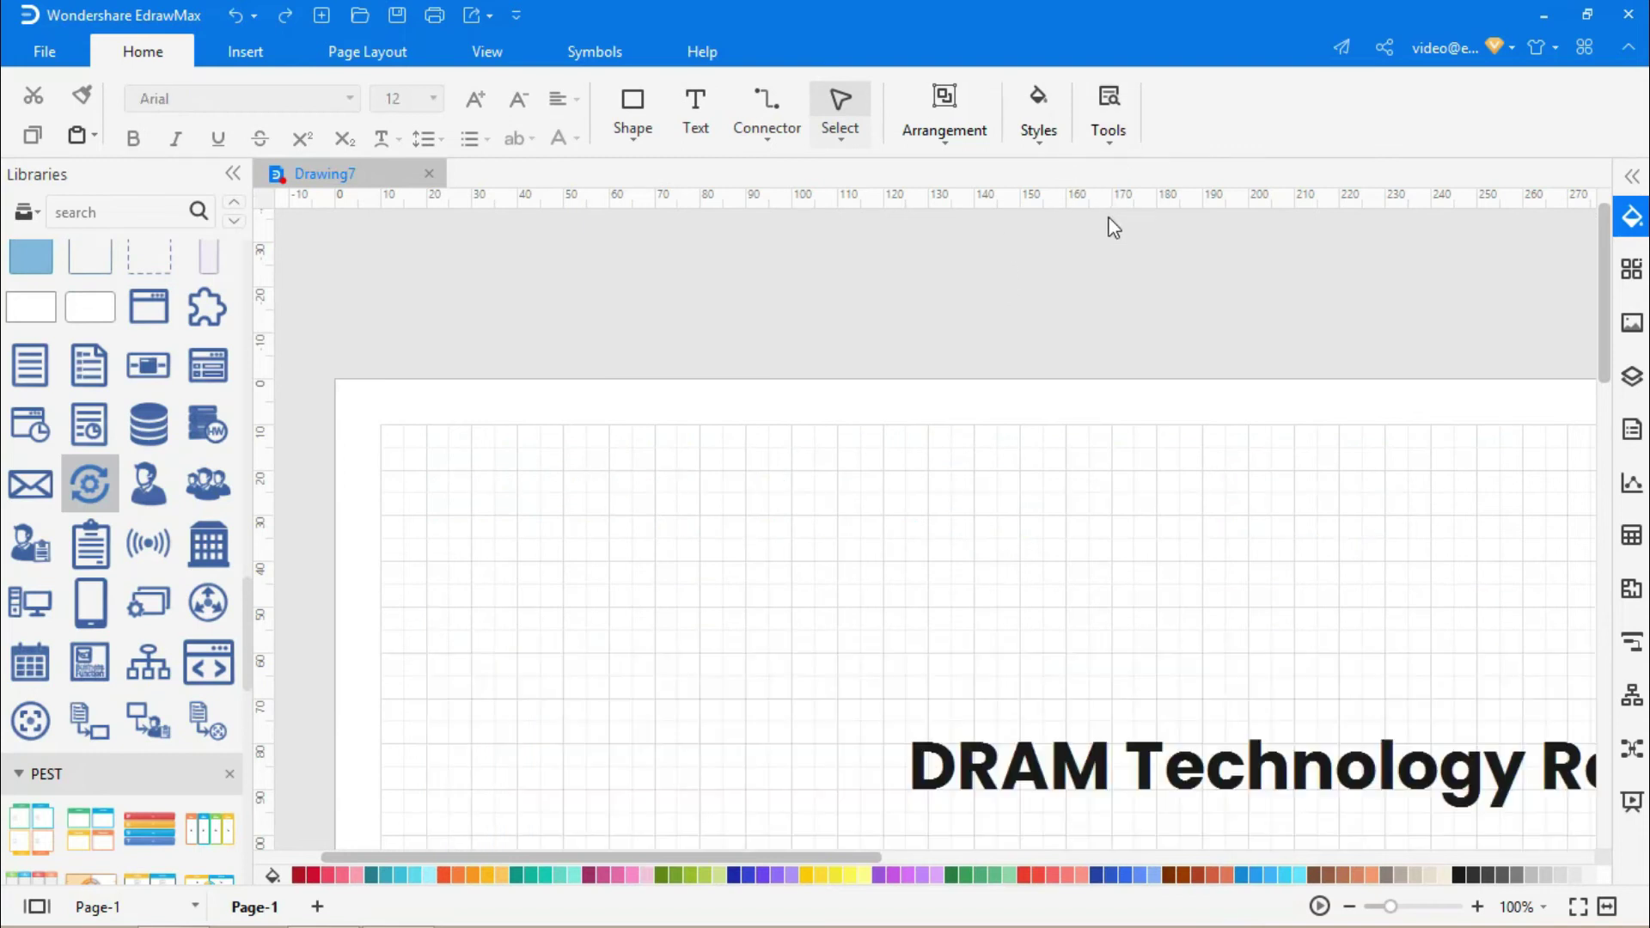
left_click_drag(841, 859, 1049, 692)
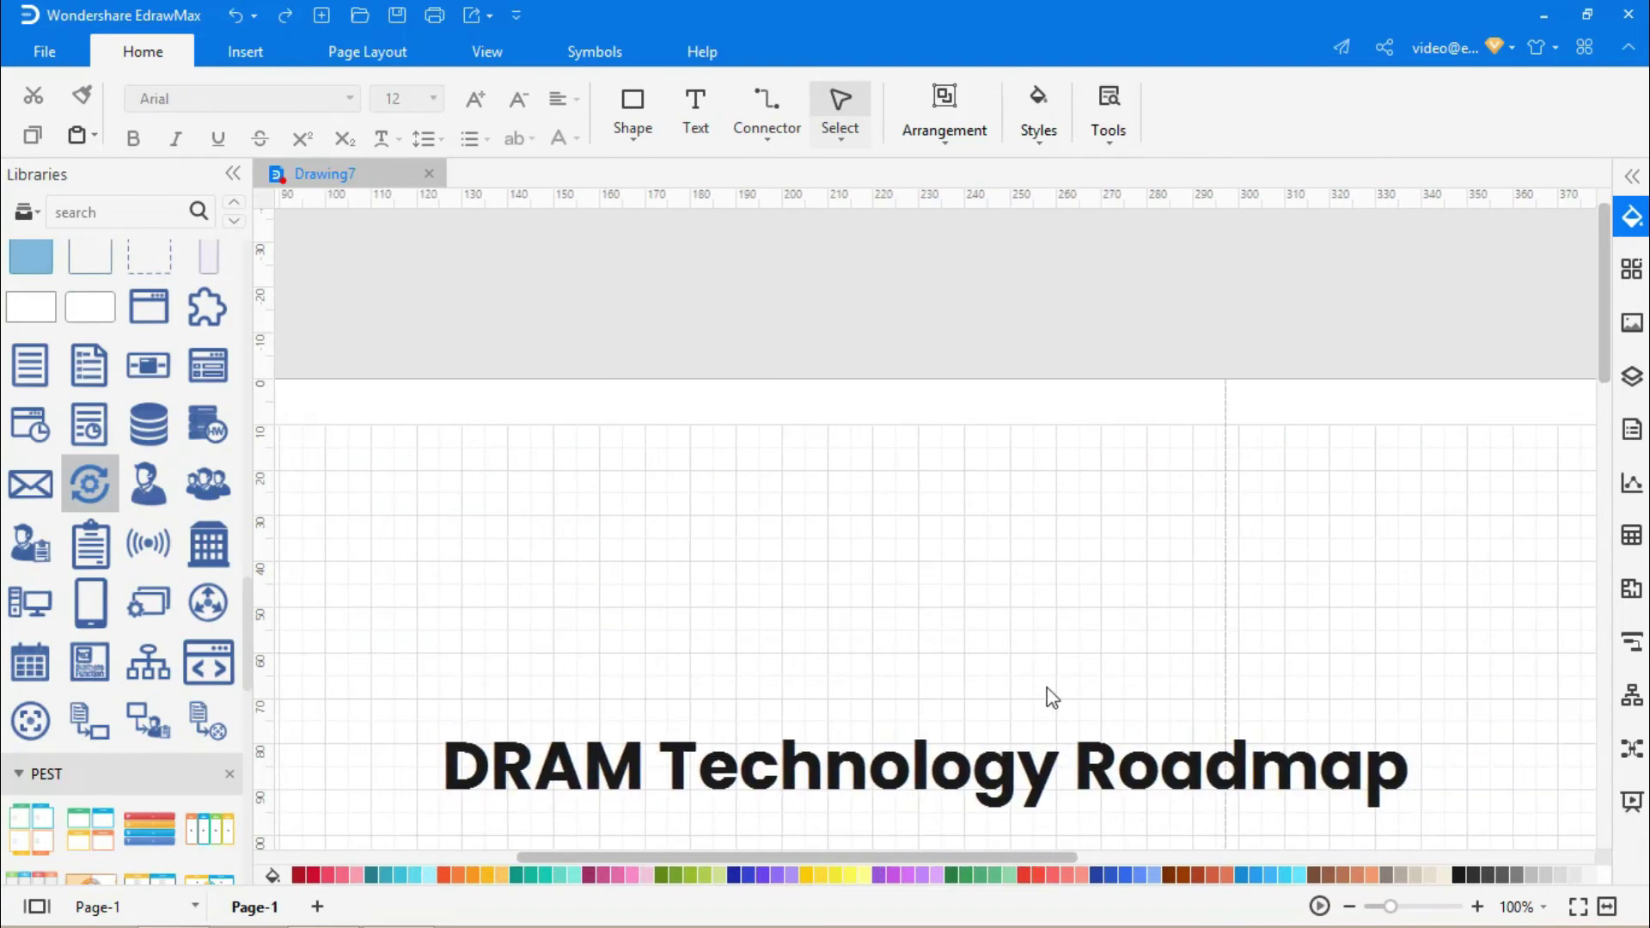
scroll(1056, 671, "down", 5)
scroll(1058, 663, "down", 2)
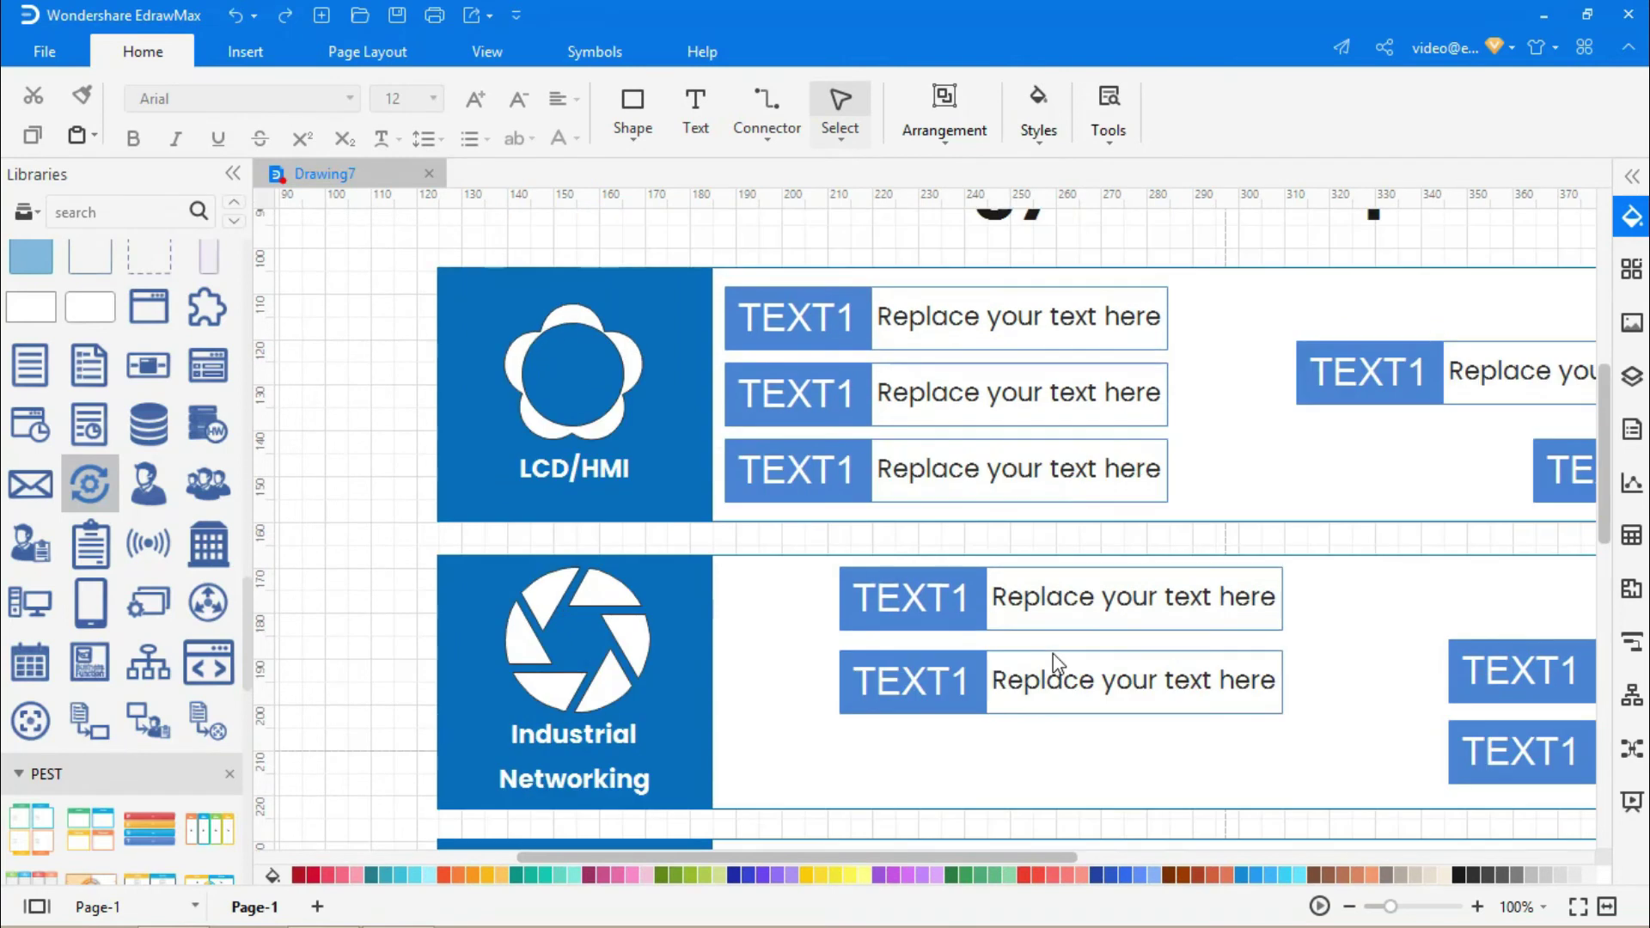
left_click(486, 53)
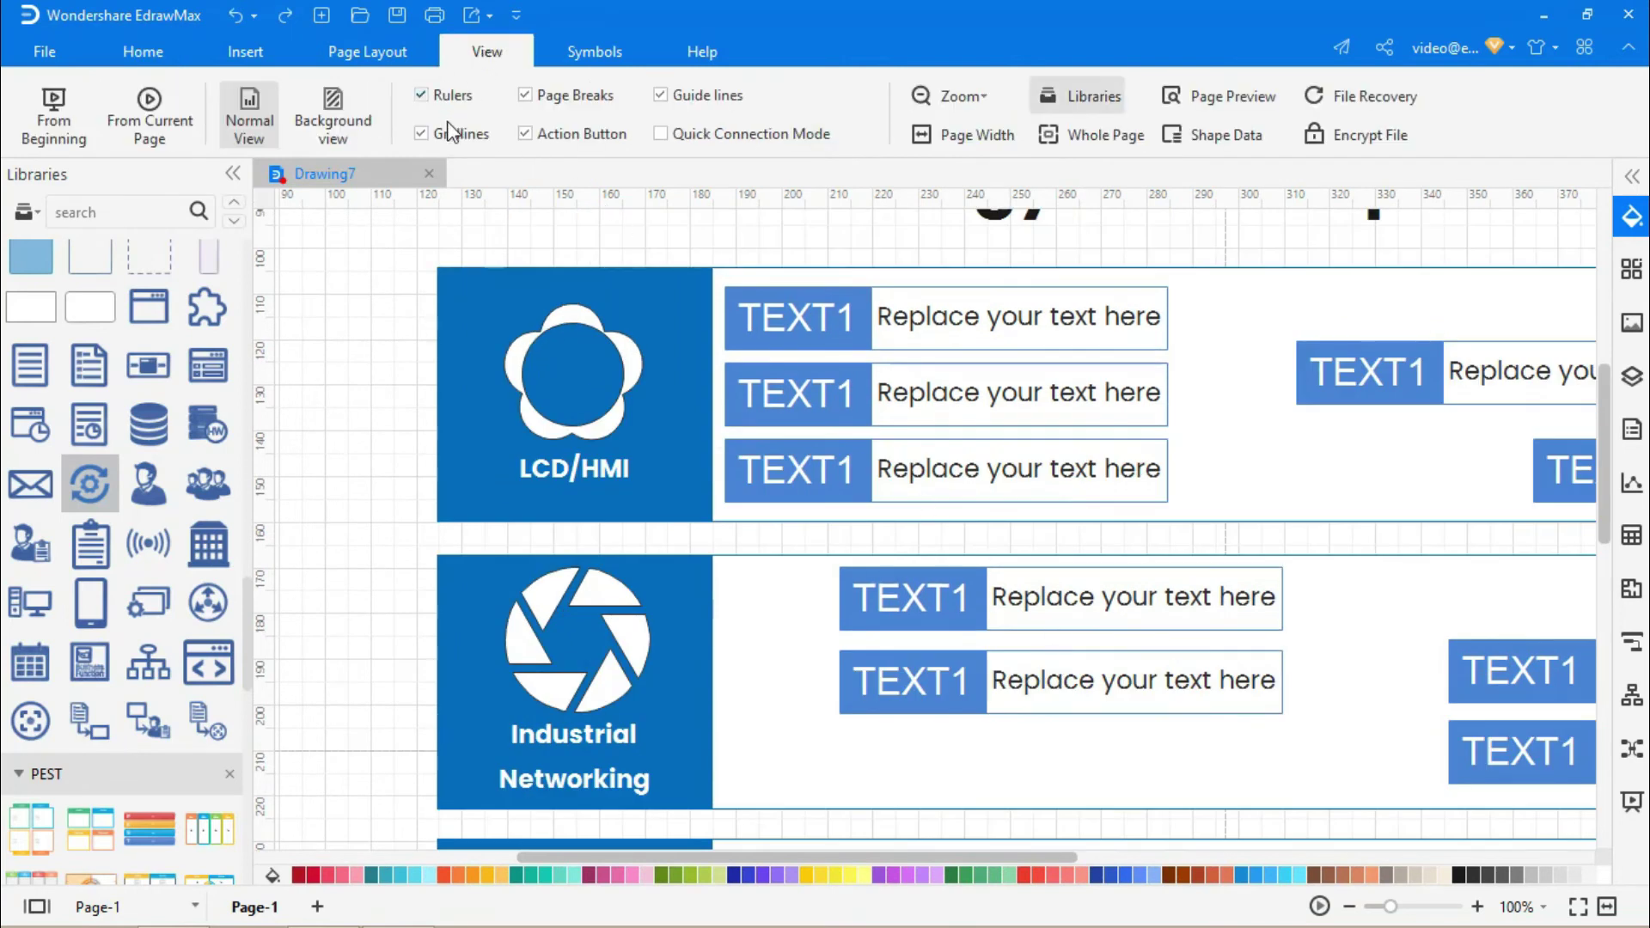
left_click(421, 134)
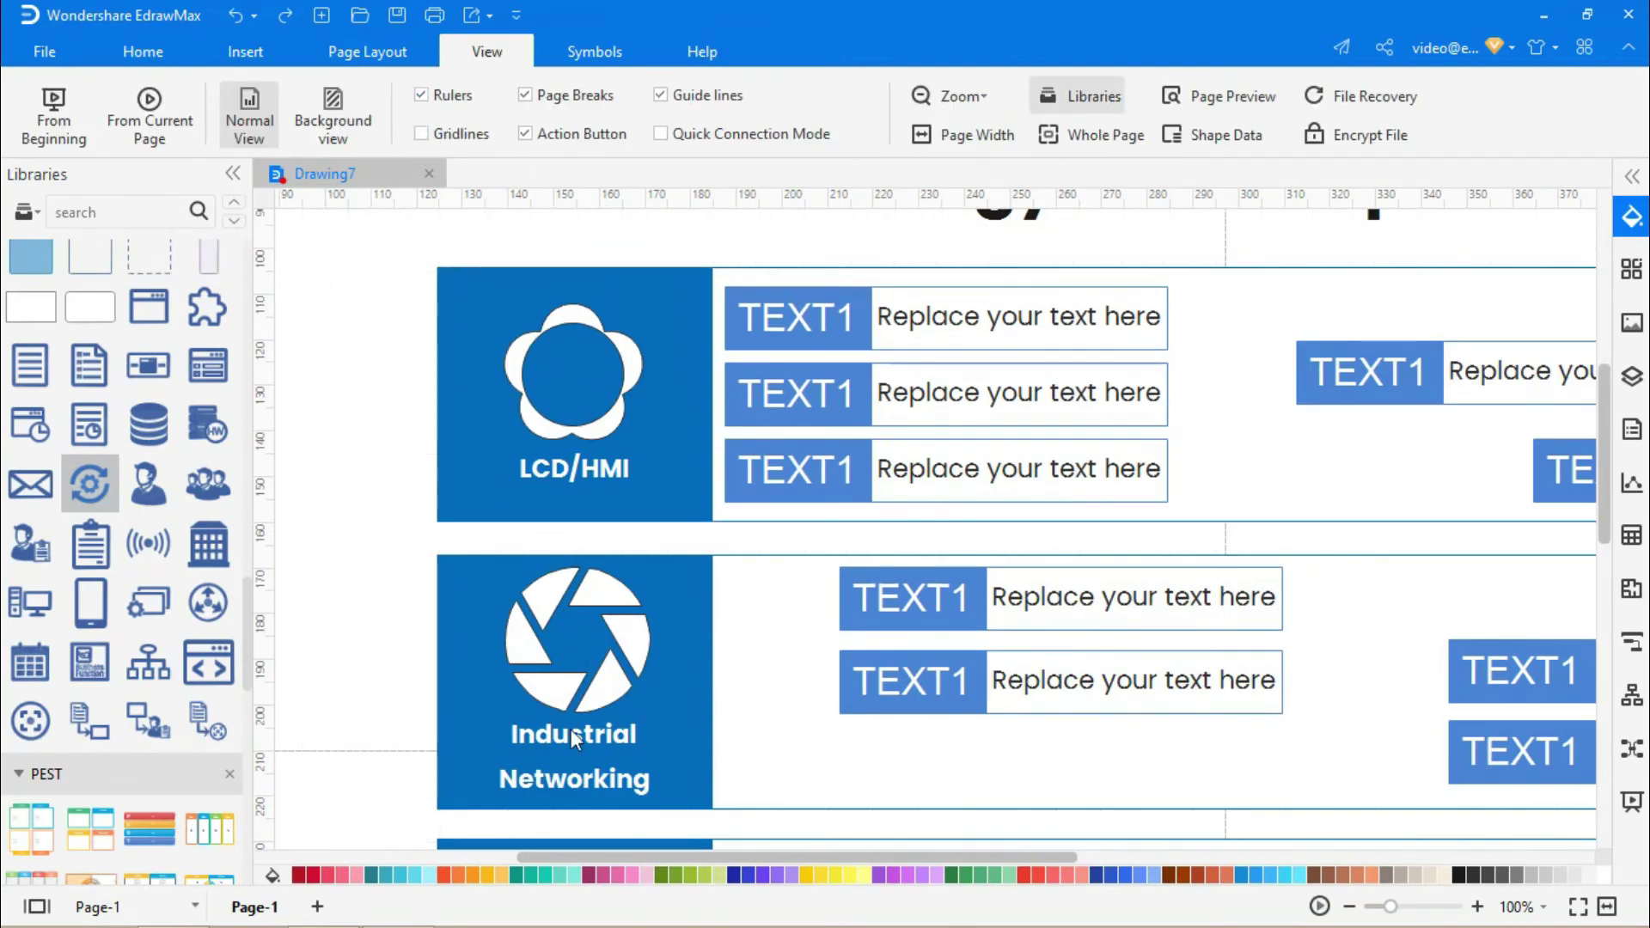
Step: Fit the page size to the drawing, show the whole page, and present it full screen from the current page
left_click_drag(628, 859, 1014, 860)
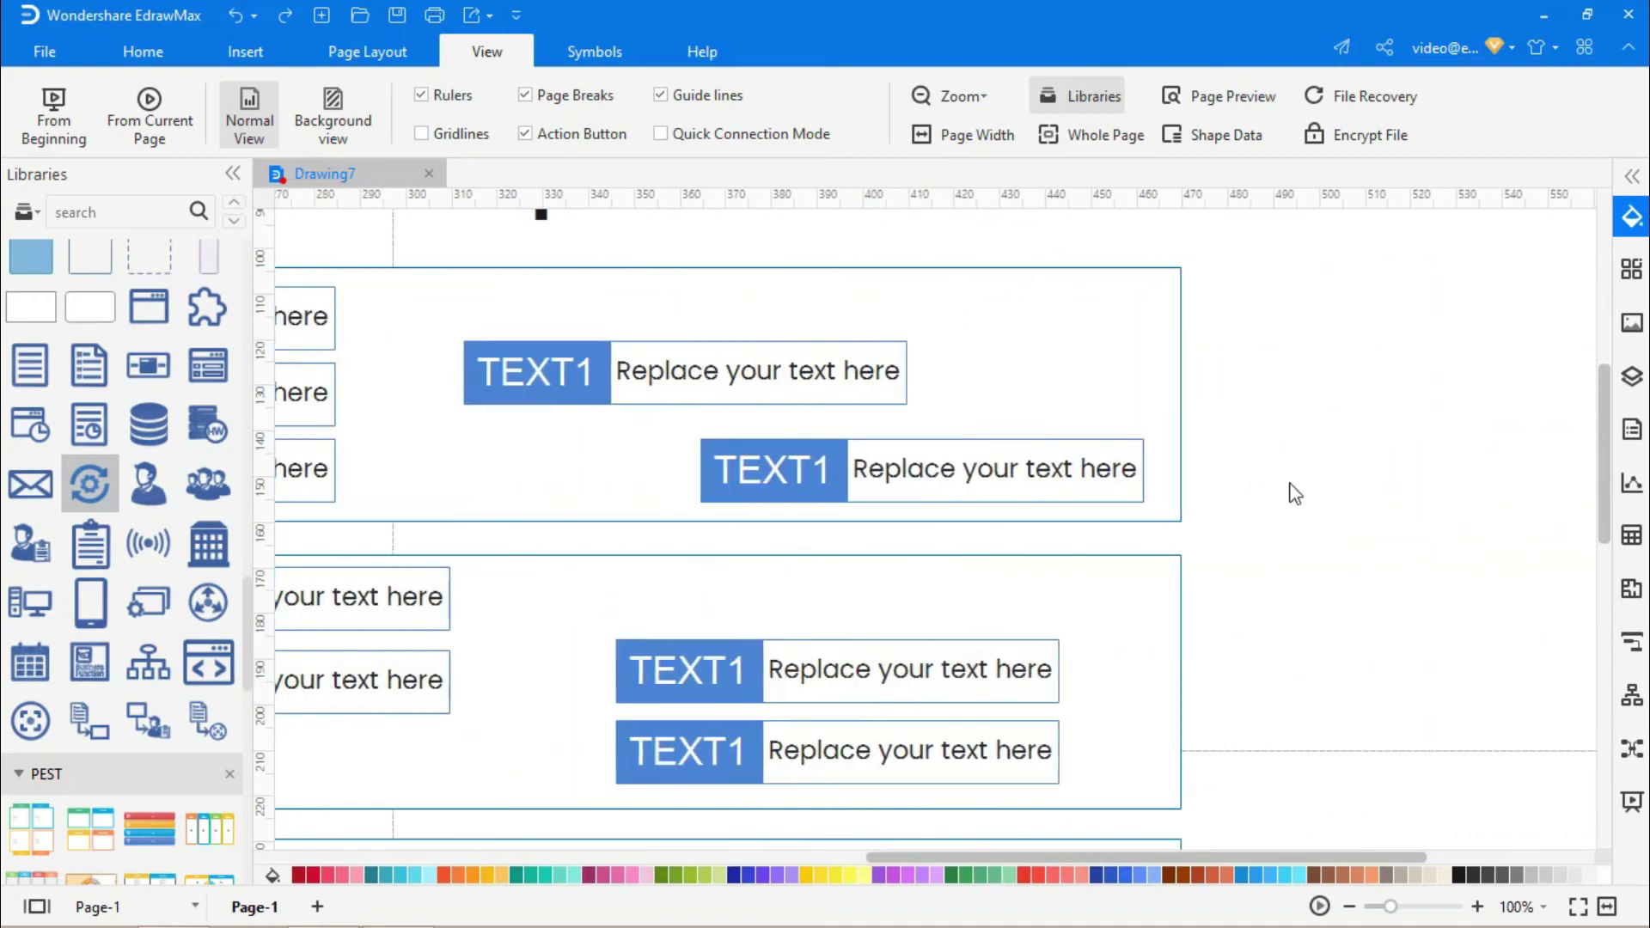
right_click(1295, 438)
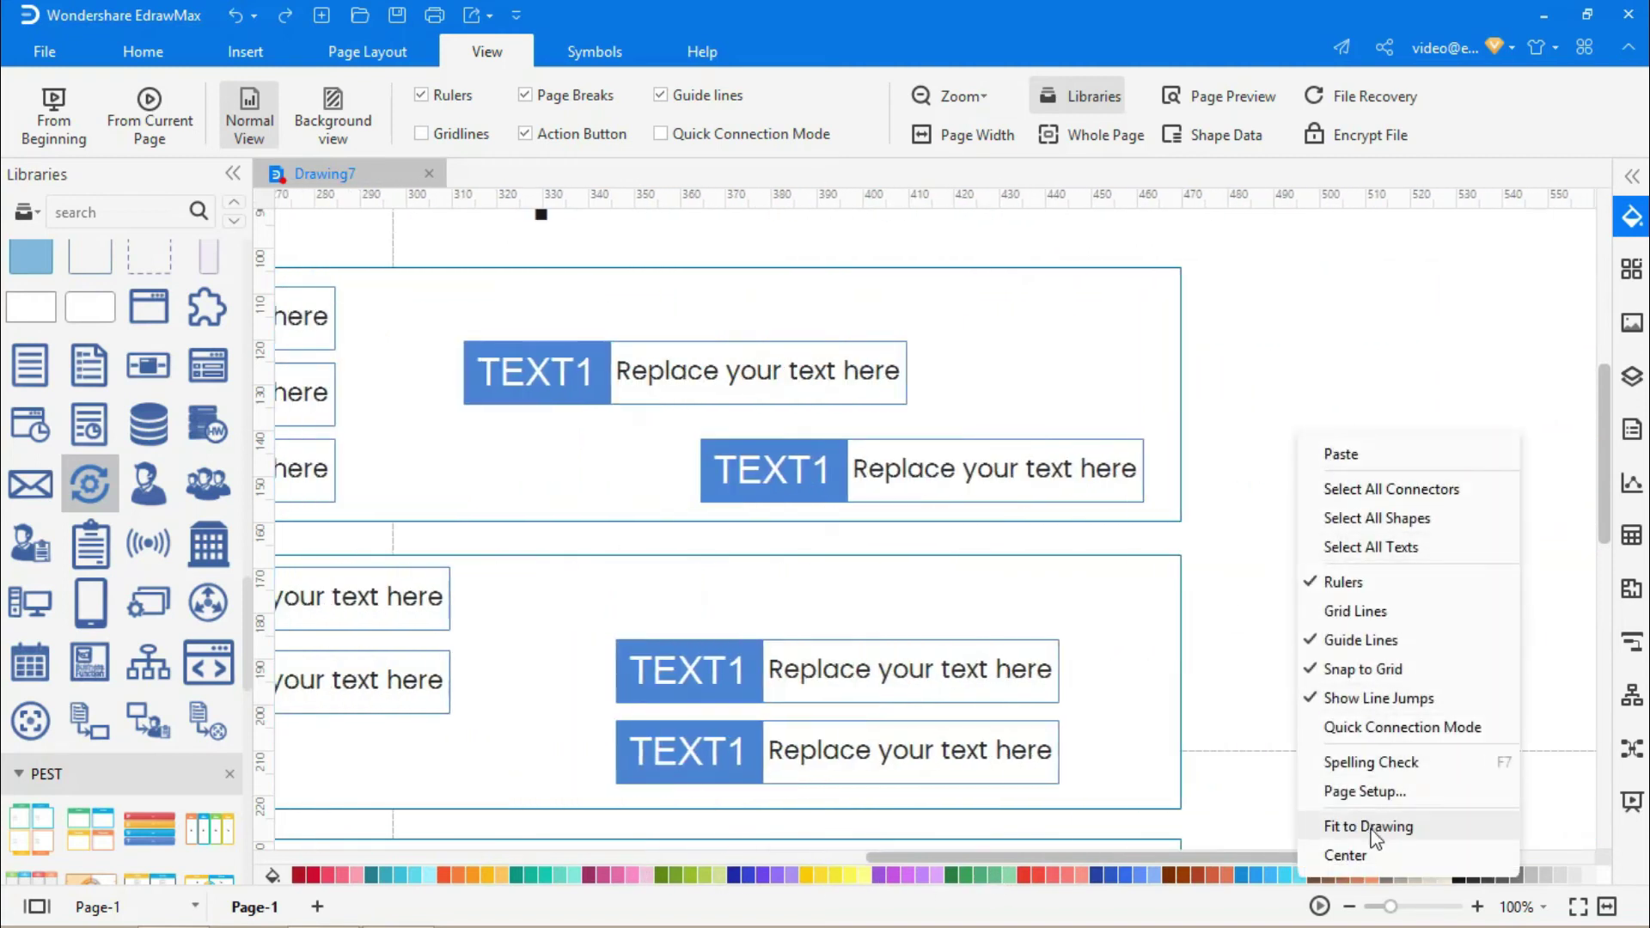
left_click(1366, 822)
left_click(1578, 909)
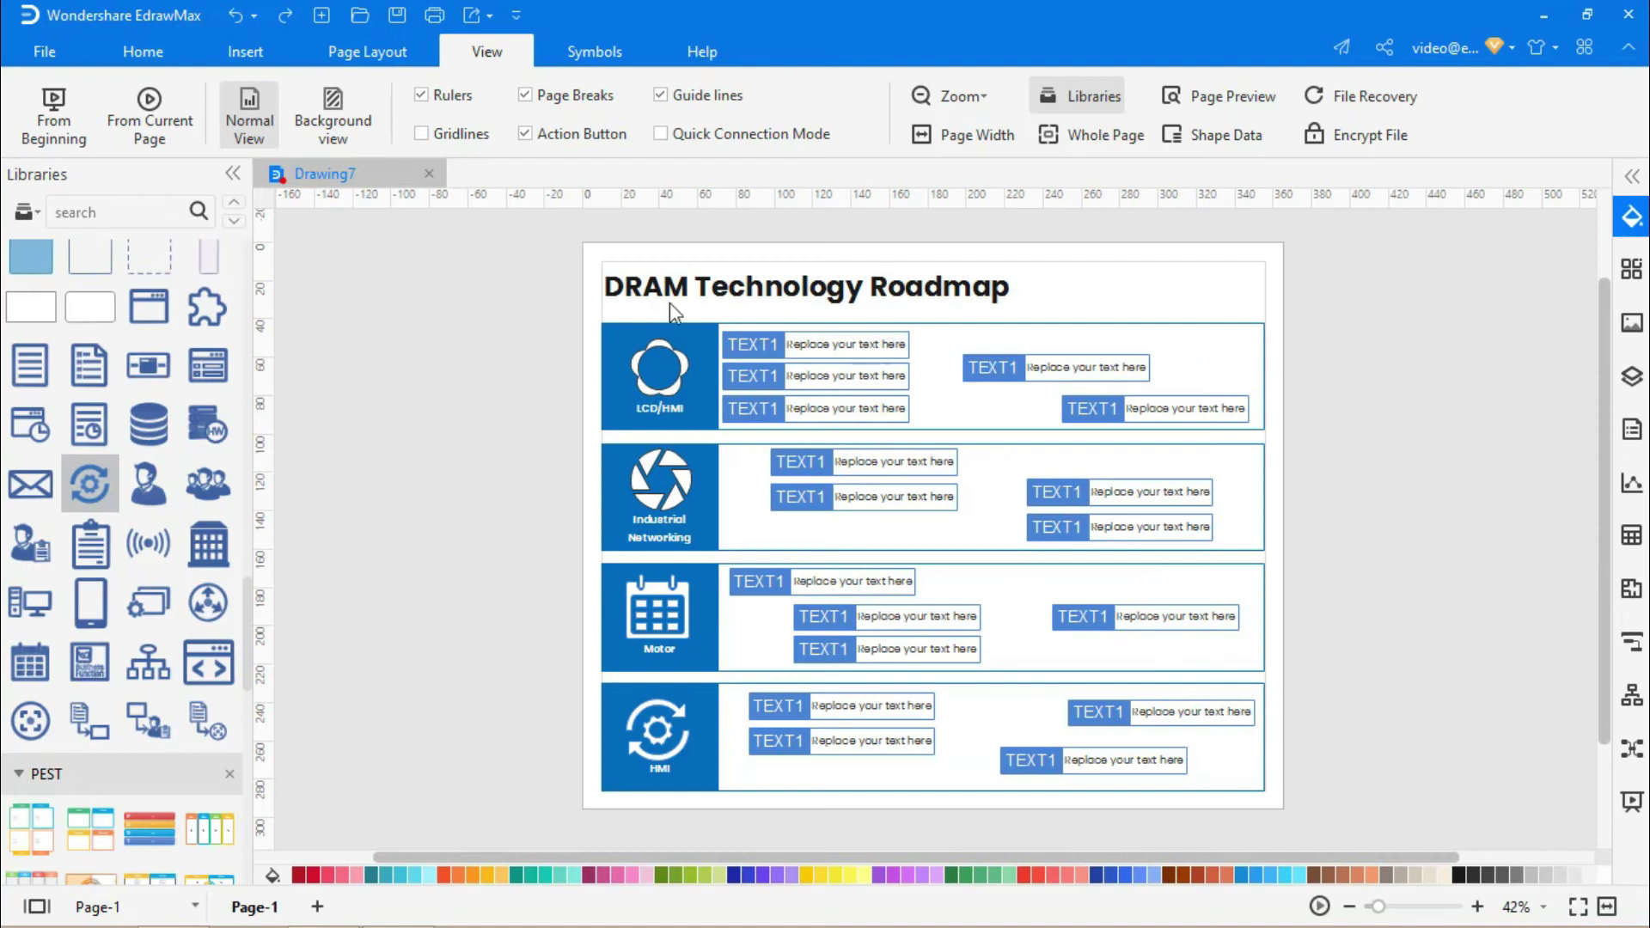
left_click(141, 116)
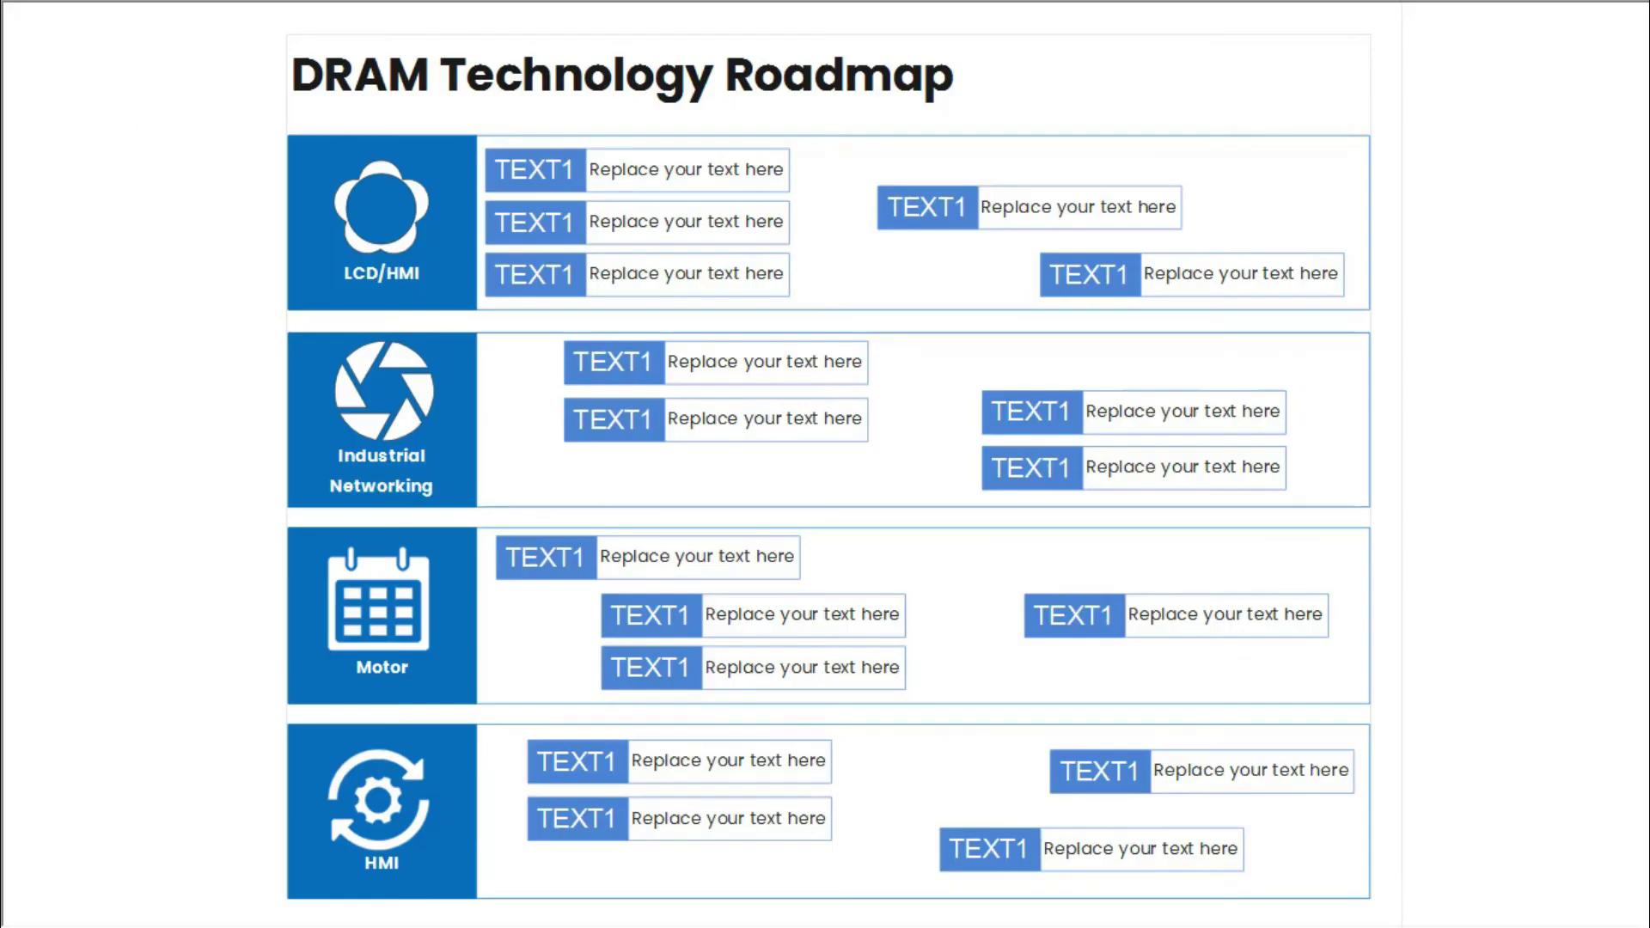